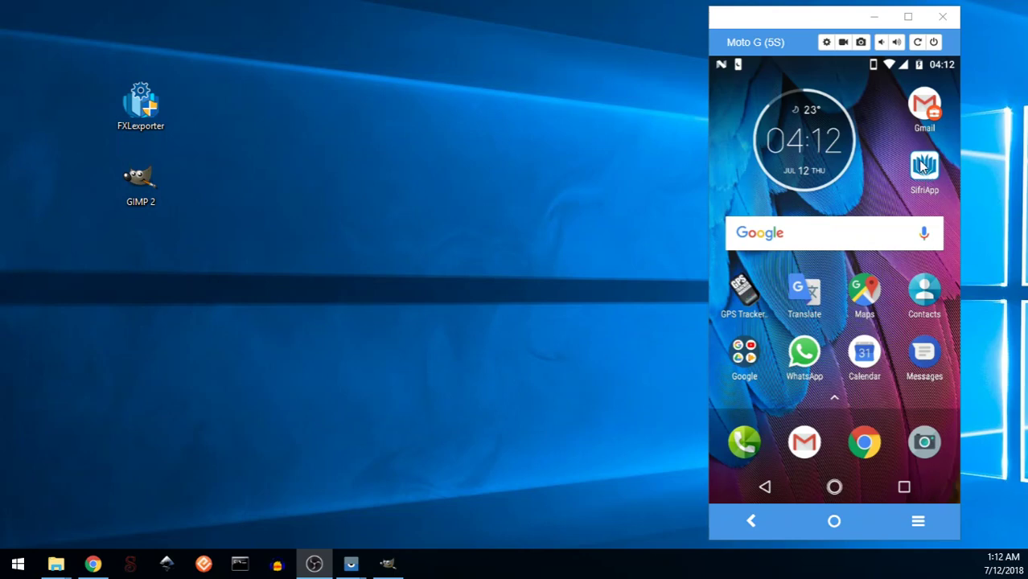
# Start SifriApp from the Moto G home screen mirrored in Vysor.
pyautogui.click(923, 165)
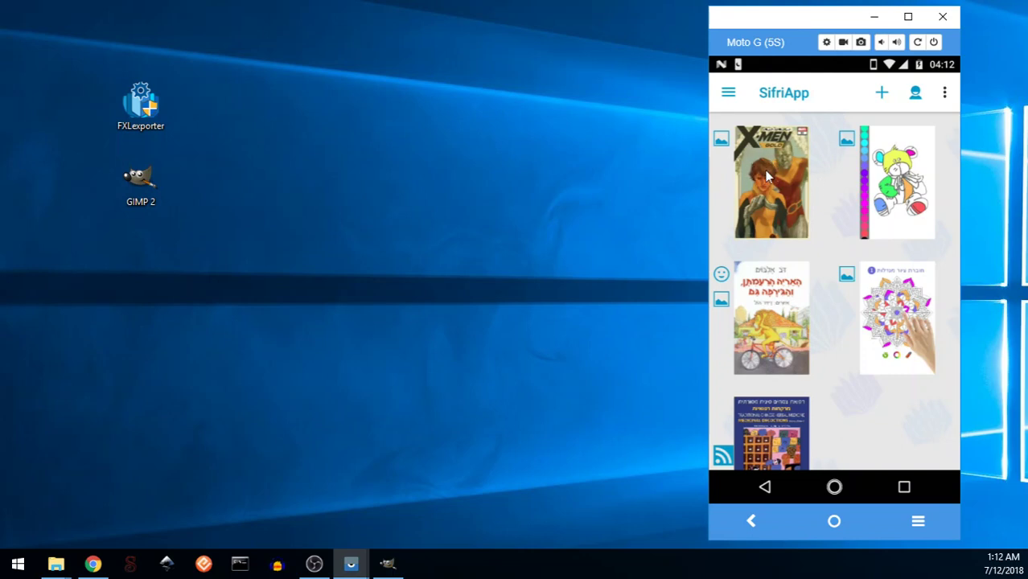
# Open the X-Men Gold comic and page through the cover, credits and first story page.
pyautogui.click(766, 176)
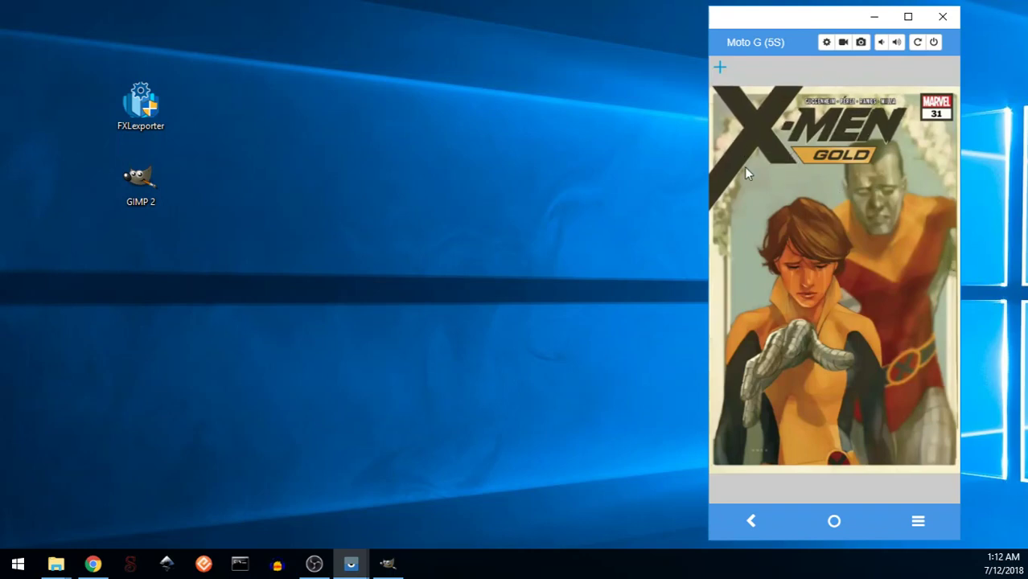
pyautogui.click(851, 290)
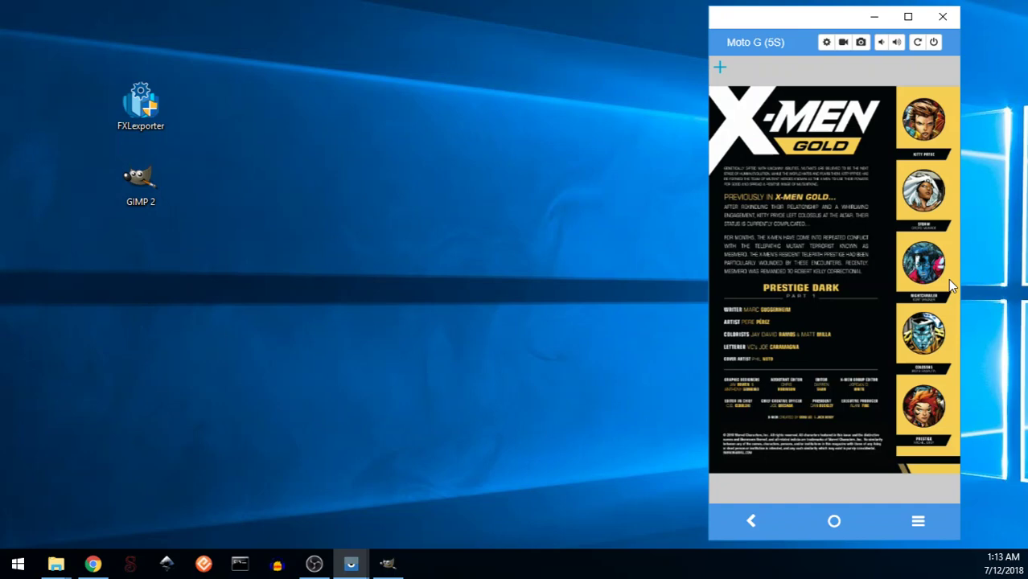
pyautogui.click(949, 285)
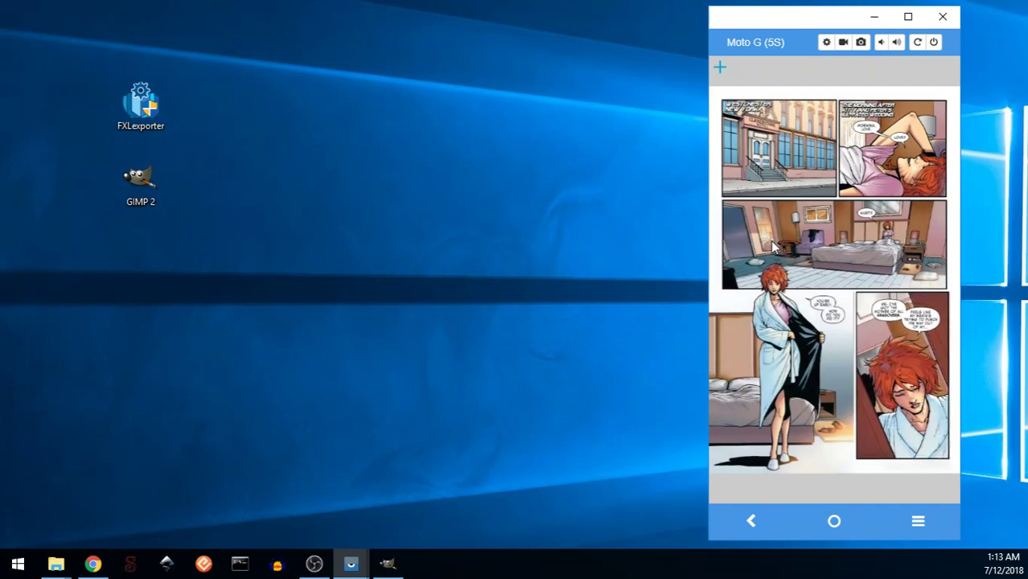
pyautogui.click(898, 352)
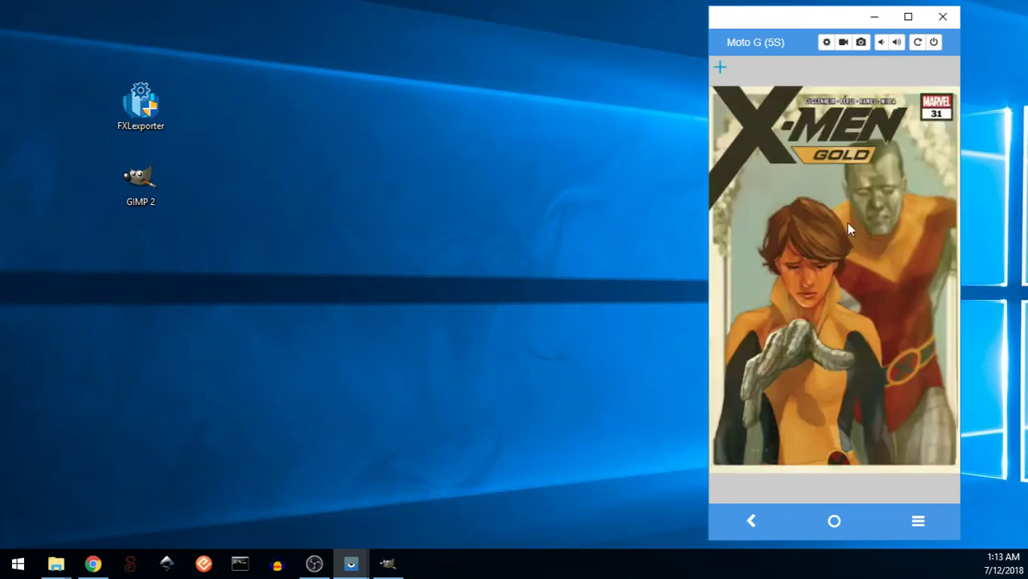
# Close the comic to the library, reopen X-Men Gold and swipe to flip pages.
pyautogui.click(719, 66)
pyautogui.click(947, 69)
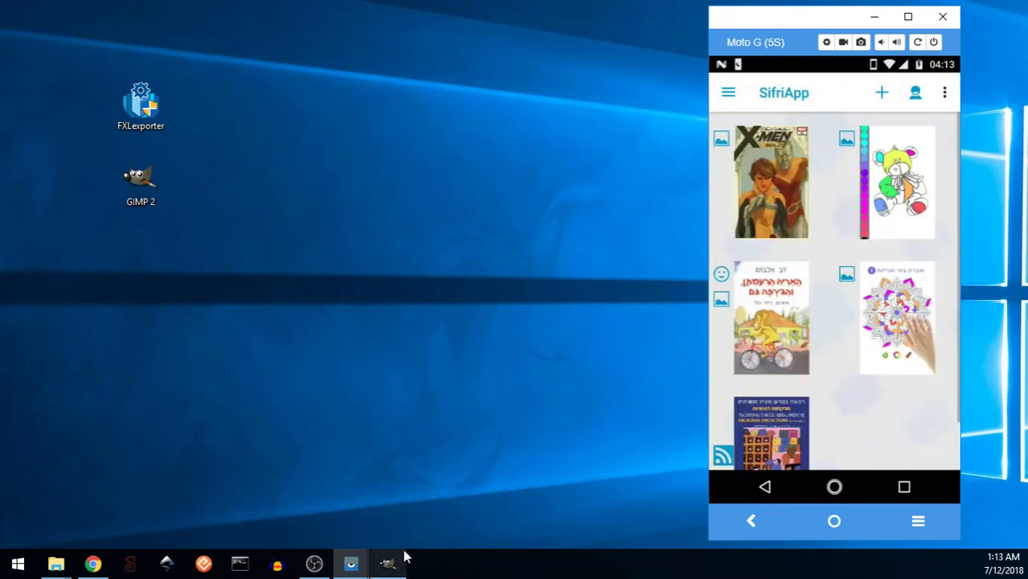
pyautogui.moveTo(392, 560)
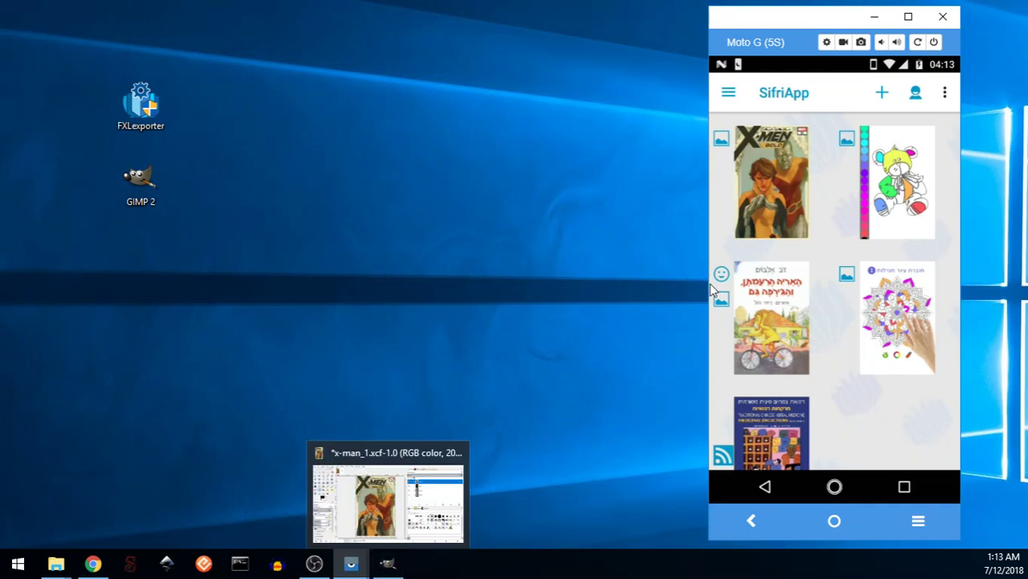
pyautogui.click(763, 199)
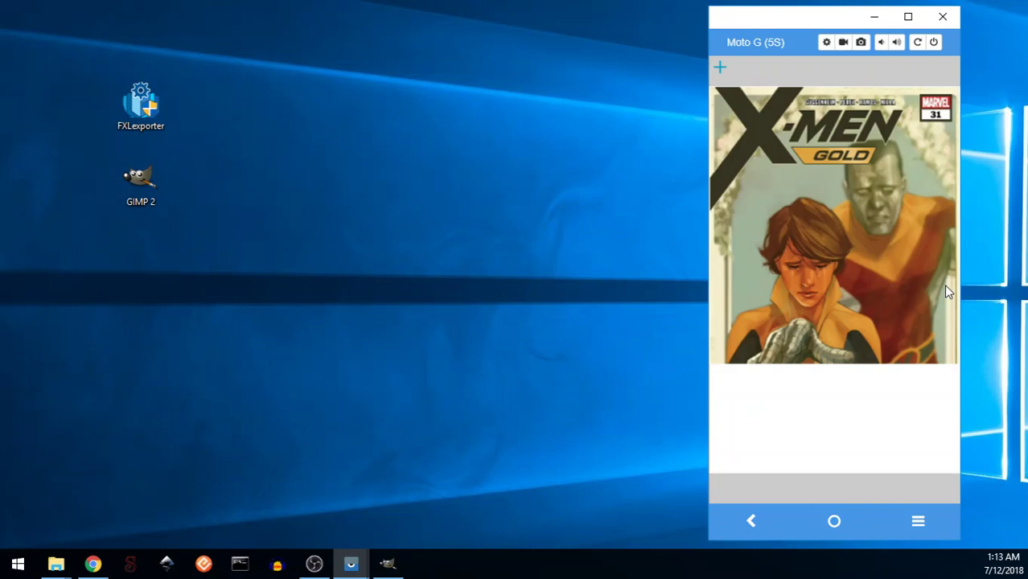
pyautogui.moveTo(944, 284); pyautogui.dragTo(720, 301)
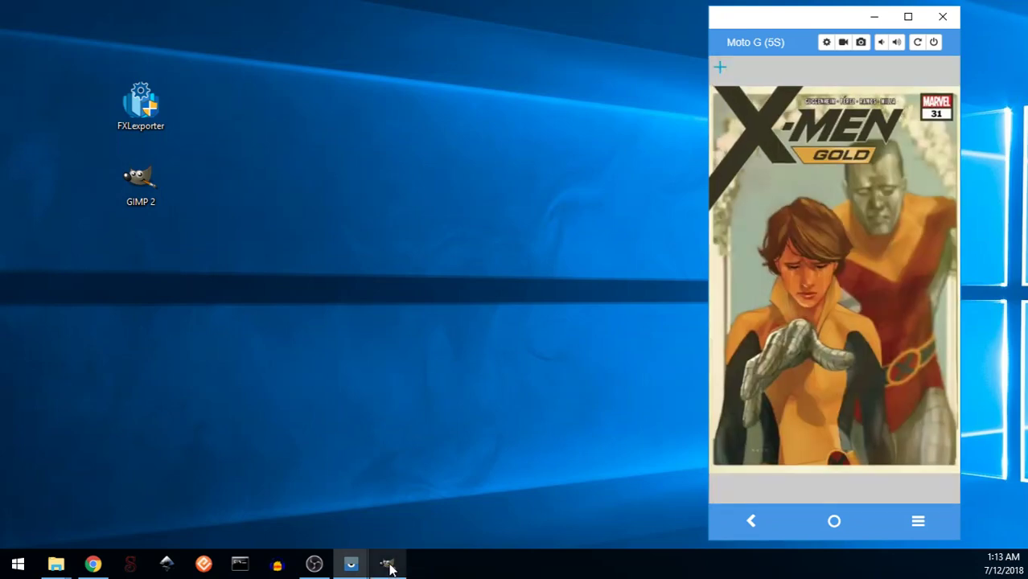
# Browse the X-Men Gold 031 page images in comics_test, then switch to GIMP's x-man_1.xcf.
pyautogui.moveTo(56, 564)
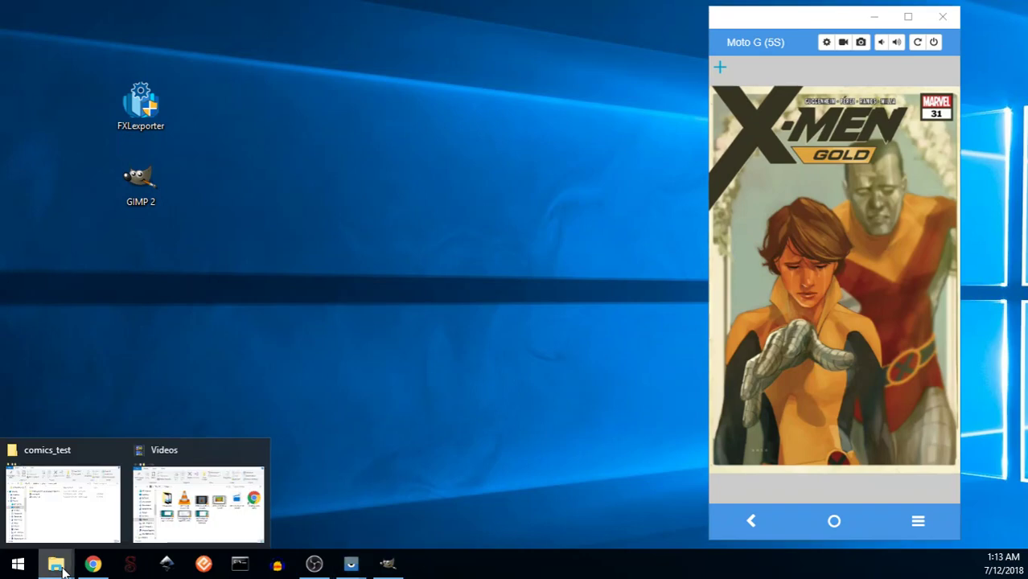
pyautogui.click(76, 515)
pyautogui.doubleClick(246, 231)
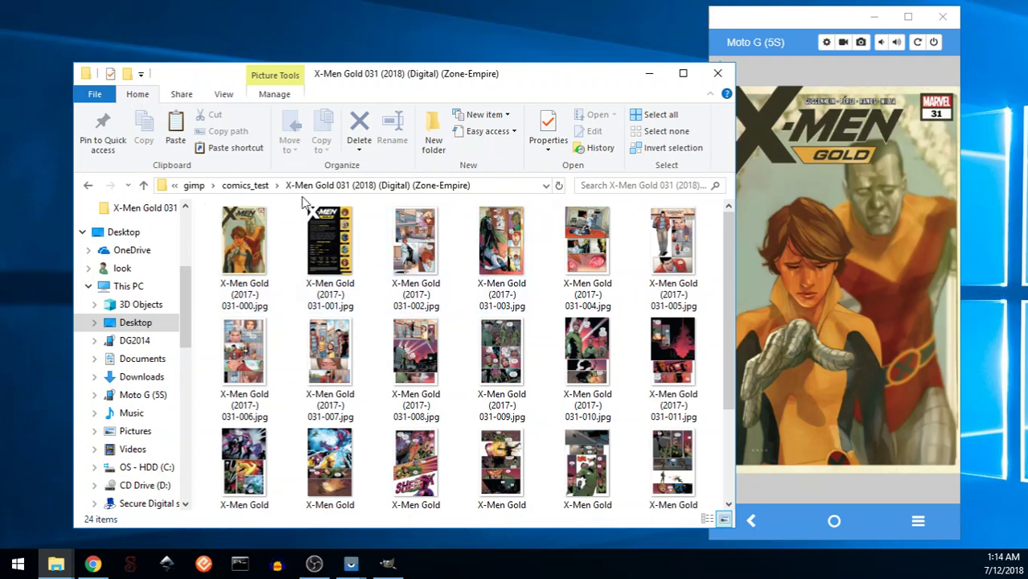
pyautogui.click(245, 185)
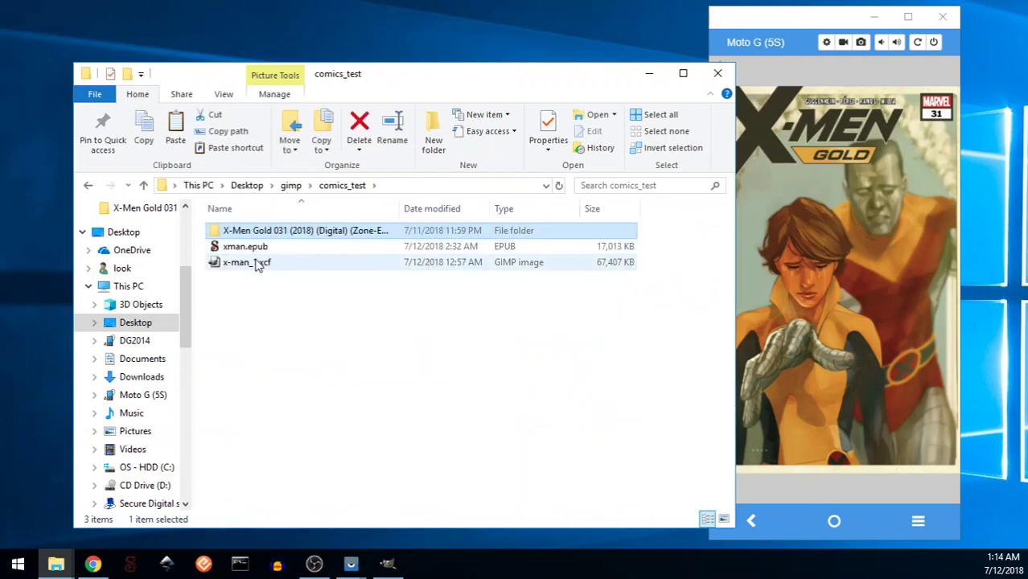
pyautogui.click(388, 566)
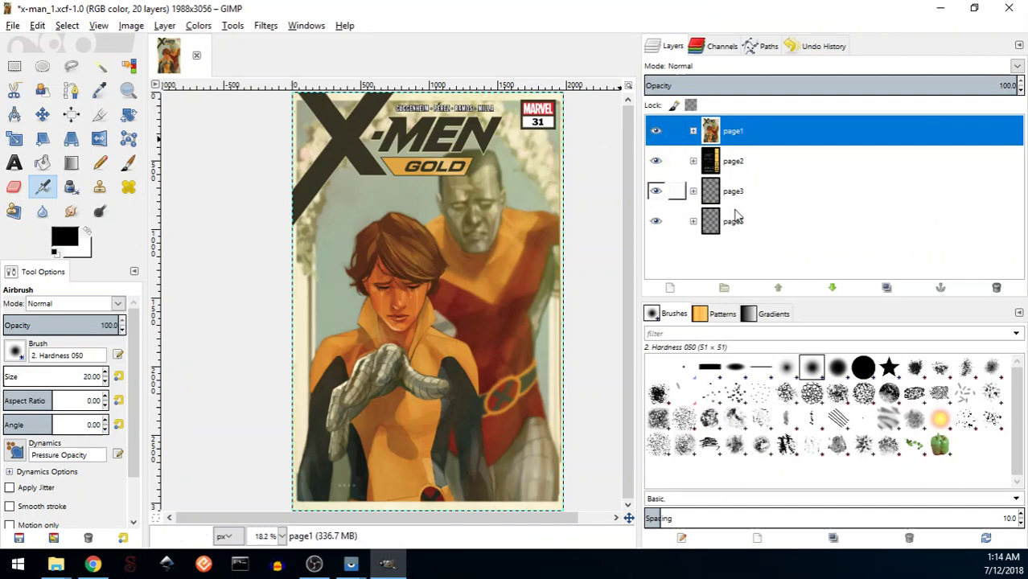
# Expand the page1 group and hide the page2 and page3 layers.
pyautogui.click(694, 131)
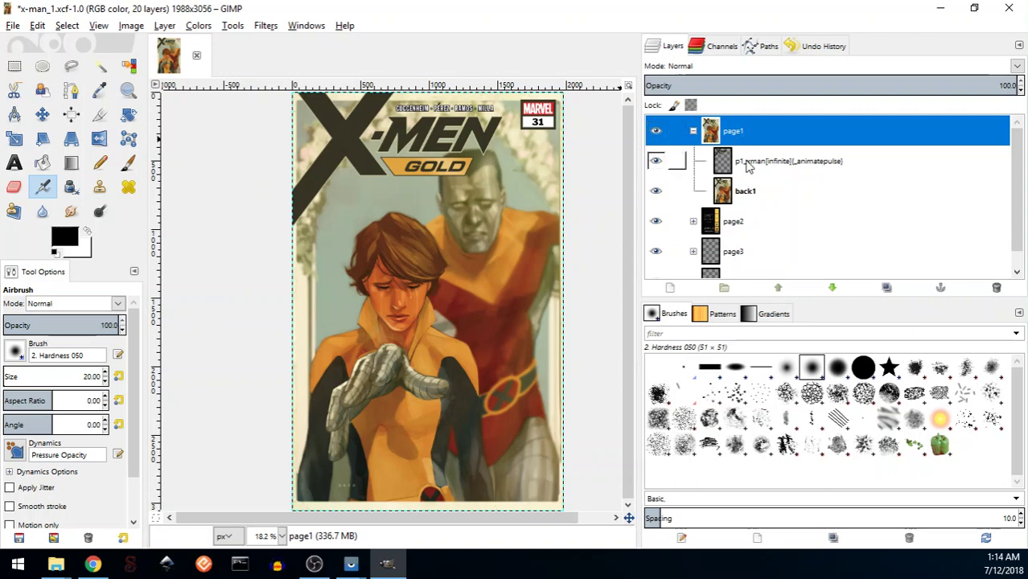
pyautogui.click(744, 191)
pyautogui.click(655, 221)
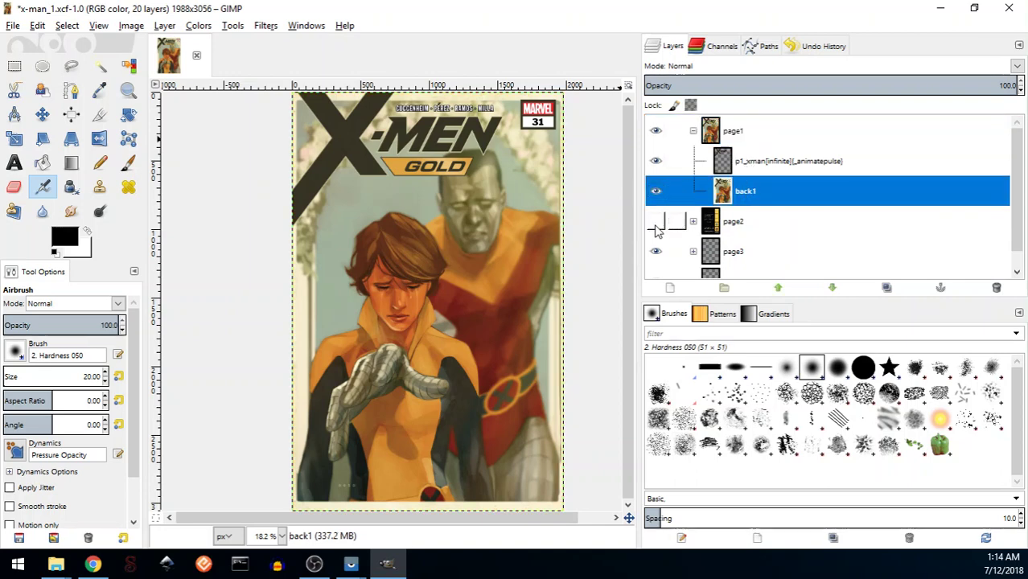
pyautogui.click(655, 251)
pyautogui.scroll(-1, 667, 251)
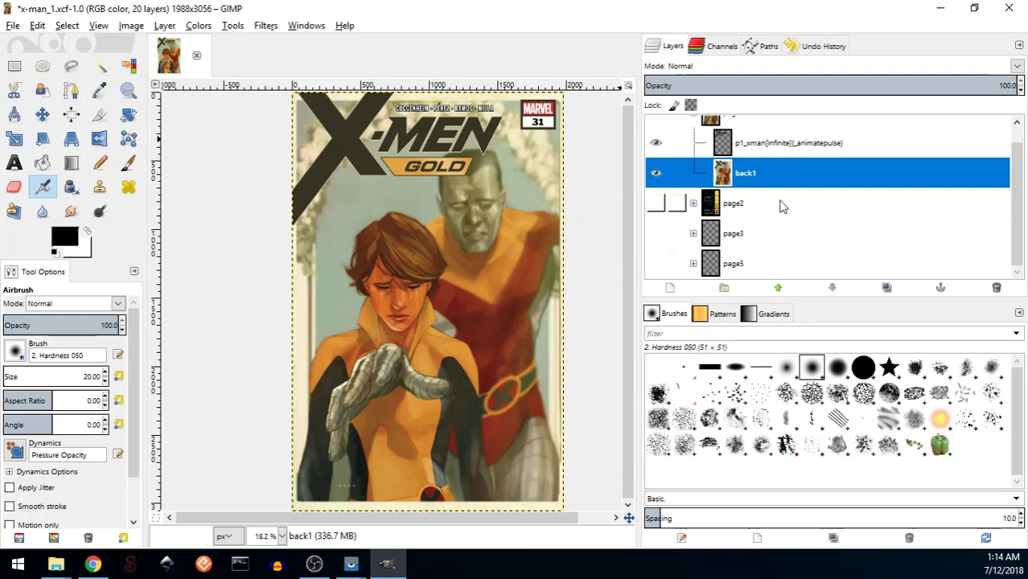
pyautogui.scroll(1, 791, 197)
pyautogui.click(730, 133)
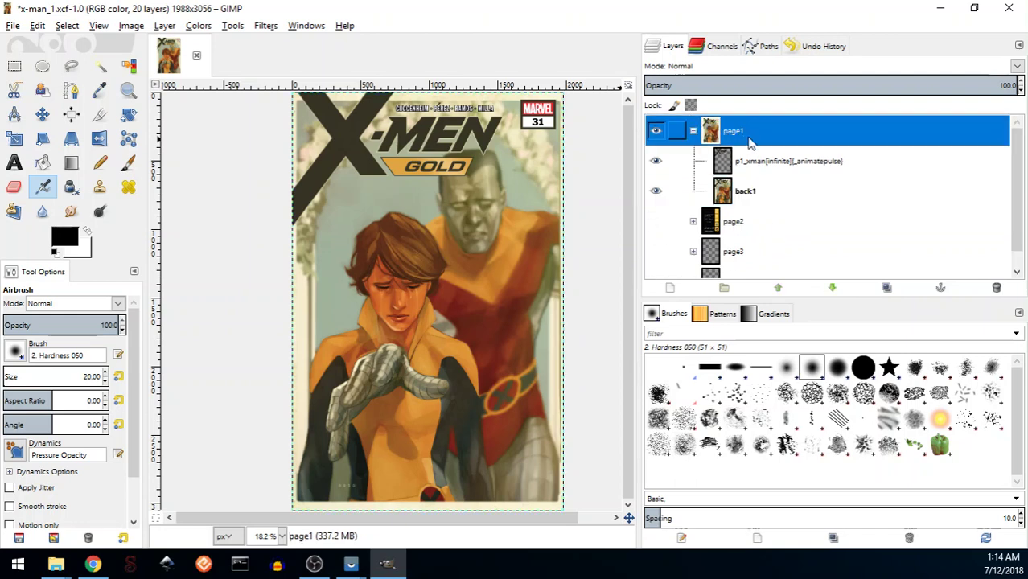
# Toggle the back1 background and p1_xman logo layers off and on to preview the cover.
pyautogui.click(655, 192)
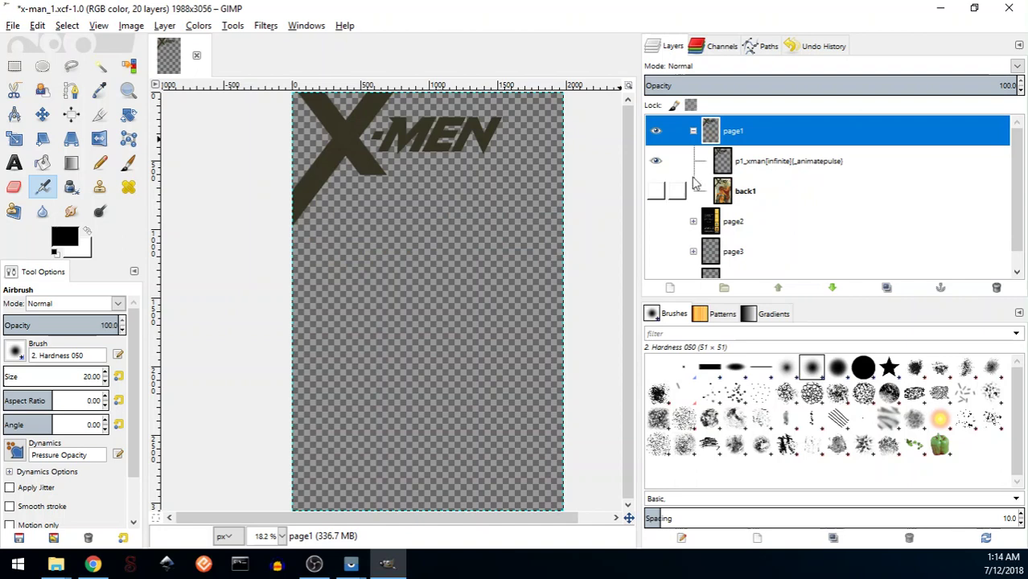
pyautogui.click(659, 165)
pyautogui.click(654, 165)
pyautogui.click(655, 163)
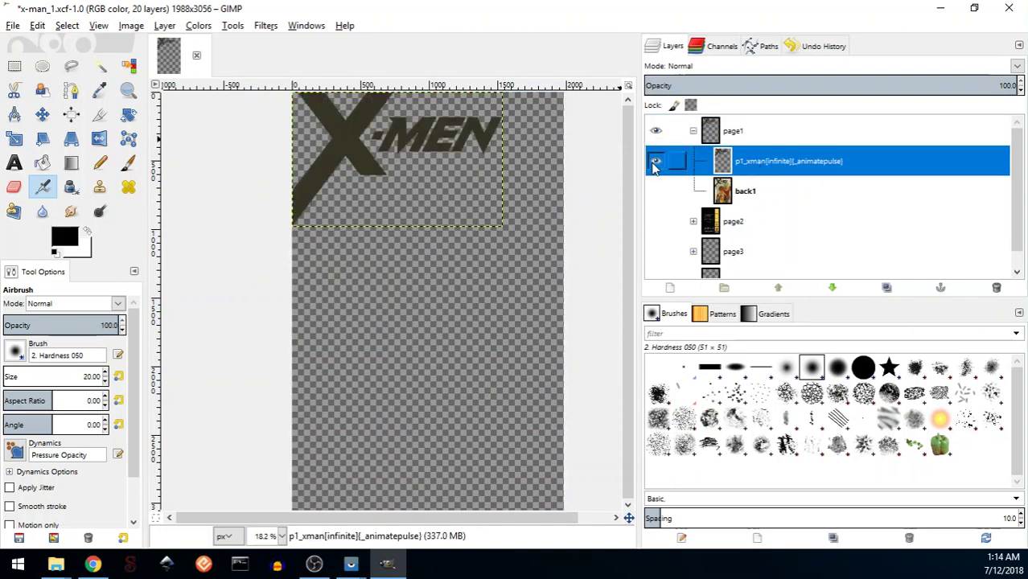
pyautogui.click(656, 190)
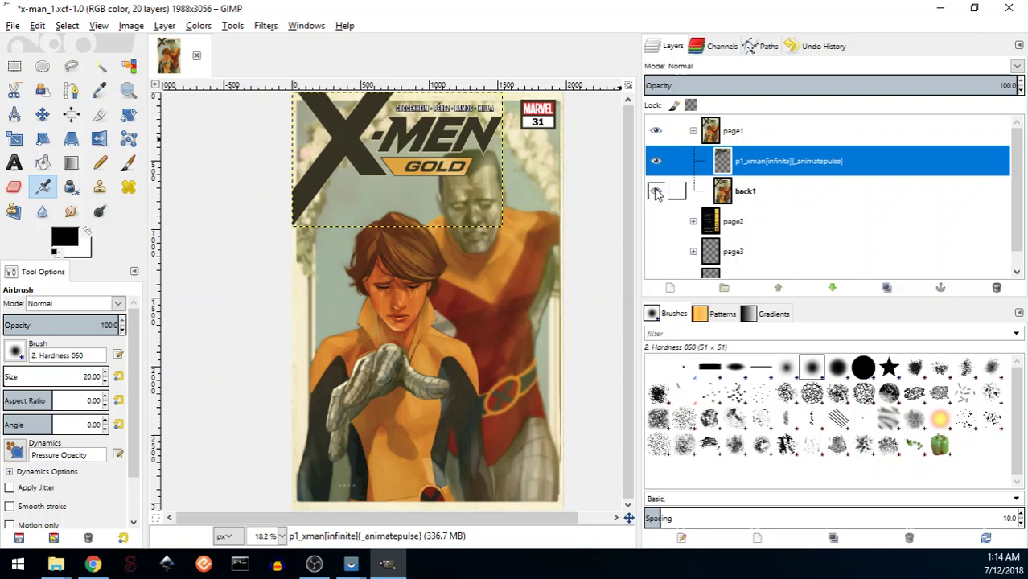
pyautogui.click(656, 162)
pyautogui.click(655, 165)
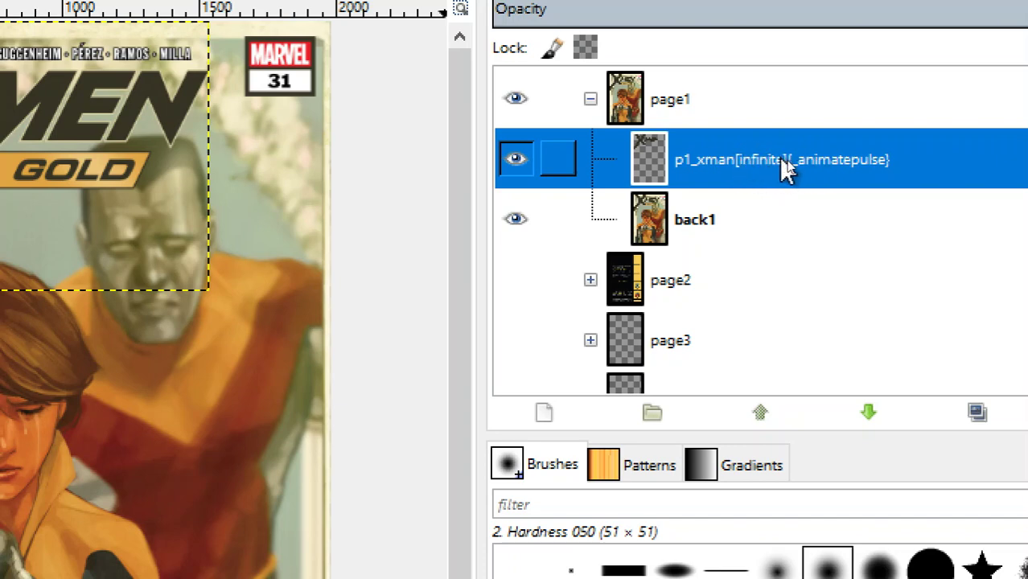
pyautogui.doubleClick(780, 160)
pyautogui.click(807, 161)
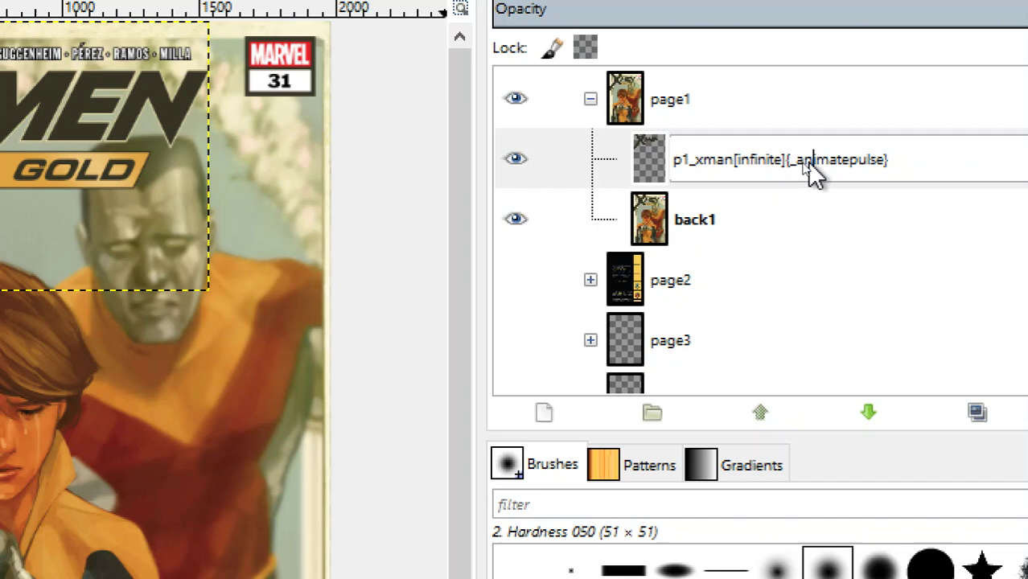
pyautogui.press('Left')
pyautogui.press('Left')
pyautogui.press('Left')
pyautogui.press('Left')
pyautogui.press('Left')
pyautogui.press('Left')
pyautogui.press('Left')
pyautogui.press('Left')
pyautogui.press('Left')
pyautogui.press('Left')
pyautogui.hotkey('shift', 'Right')
pyautogui.hotkey('shift', 'Right')
pyautogui.hotkey('shift', 'Right')
pyautogui.hotkey('shift', 'Right')
pyautogui.hotkey('shift', 'Right')
pyautogui.hotkey('shift', 'Right')
pyautogui.hotkey('shift', 'Right')
pyautogui.hotkey('shift', 'Right')
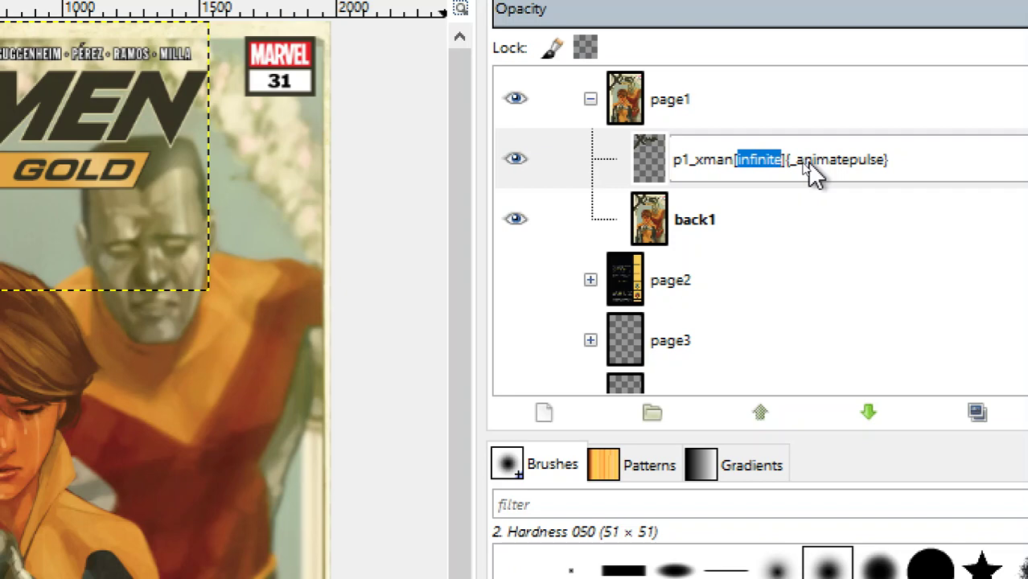
pyautogui.press('Right')
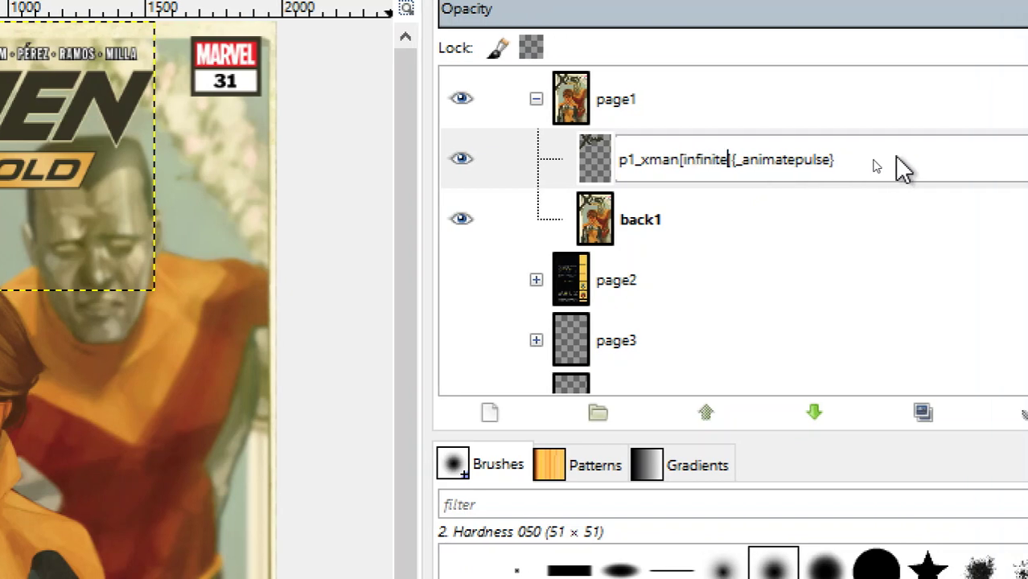
pyautogui.press('Right')
pyautogui.press('Right')
pyautogui.press('Return')
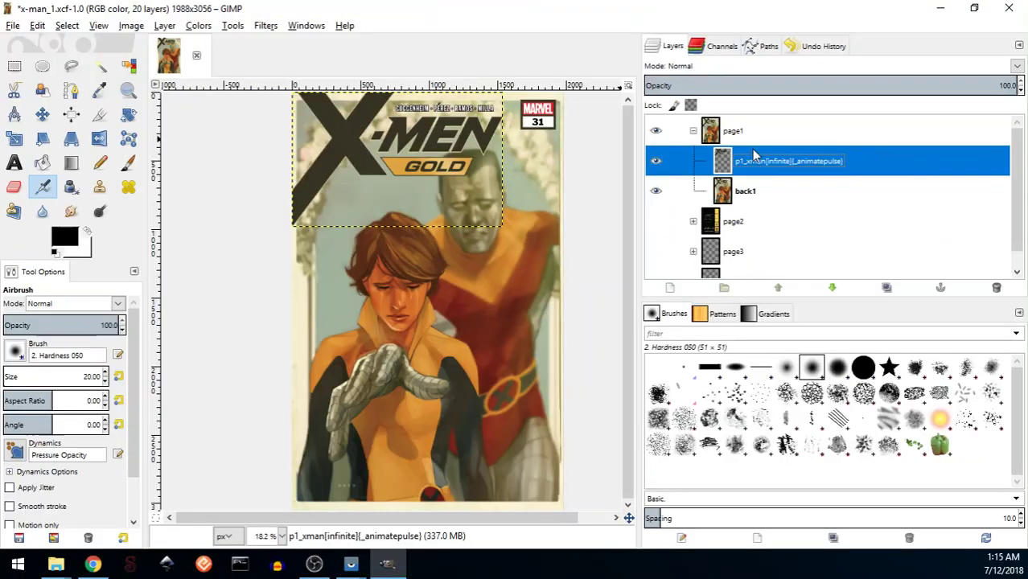
pyautogui.click(360, 566)
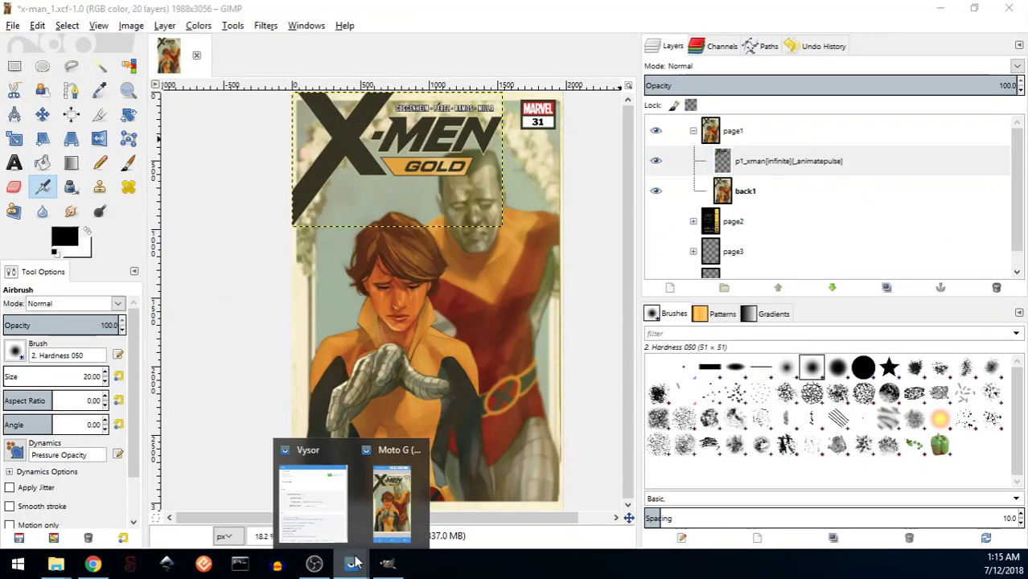
pyautogui.click(402, 500)
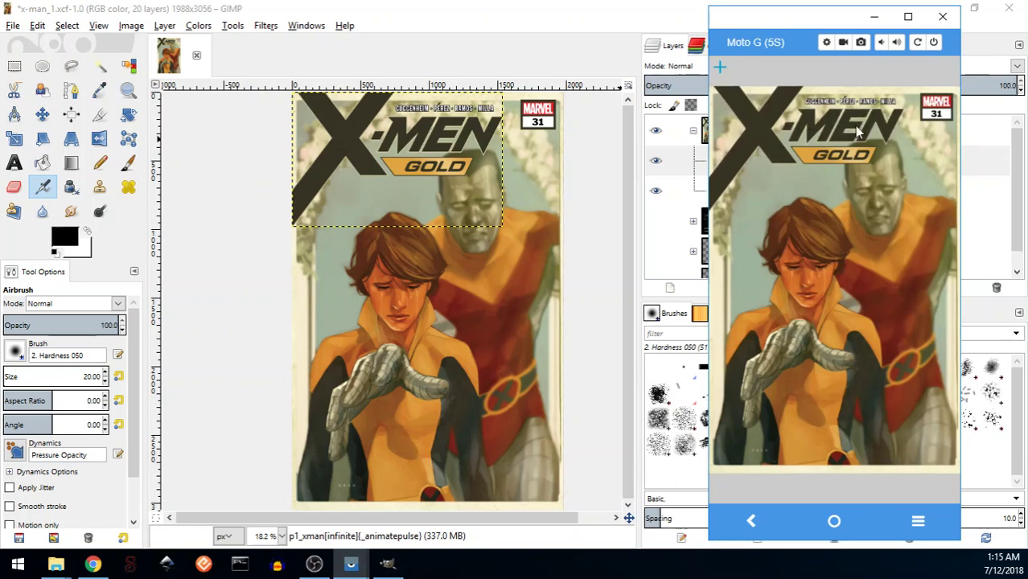
pyautogui.click(950, 251)
pyautogui.click(716, 91)
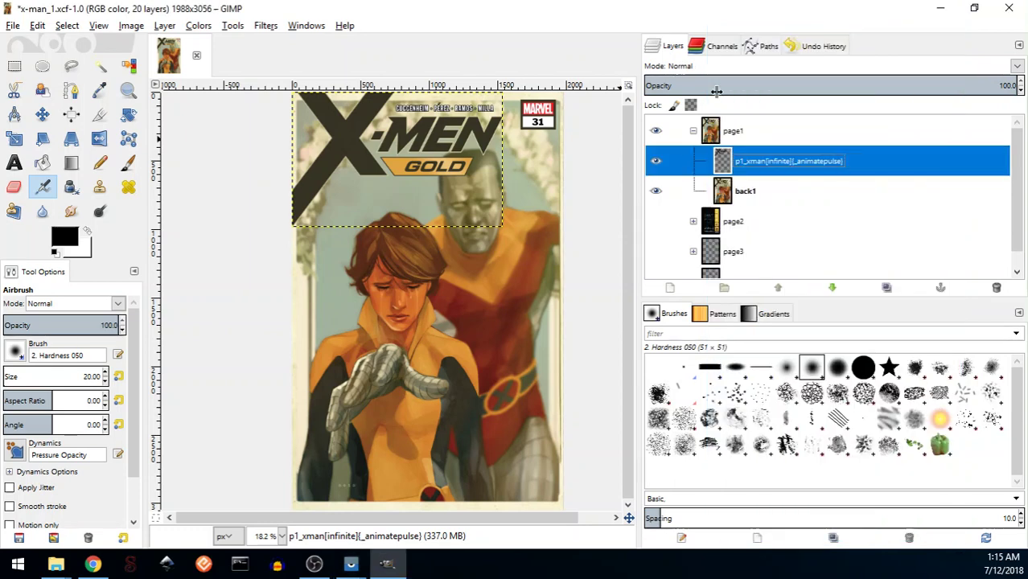
# Hide page1, expand the page2 group and make page2 visible.
pyautogui.click(656, 130)
pyautogui.click(693, 130)
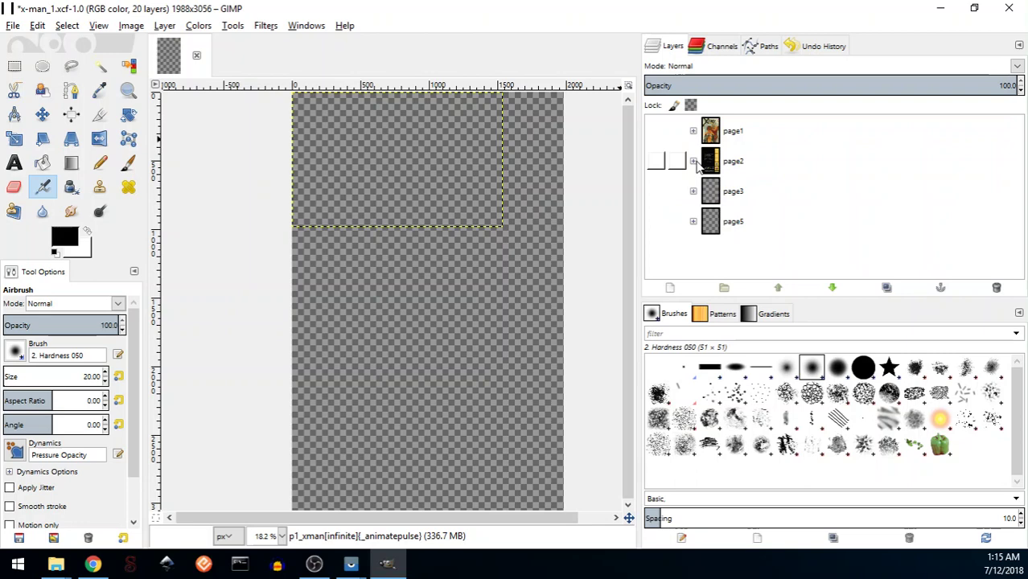
pyautogui.click(693, 161)
pyautogui.click(656, 162)
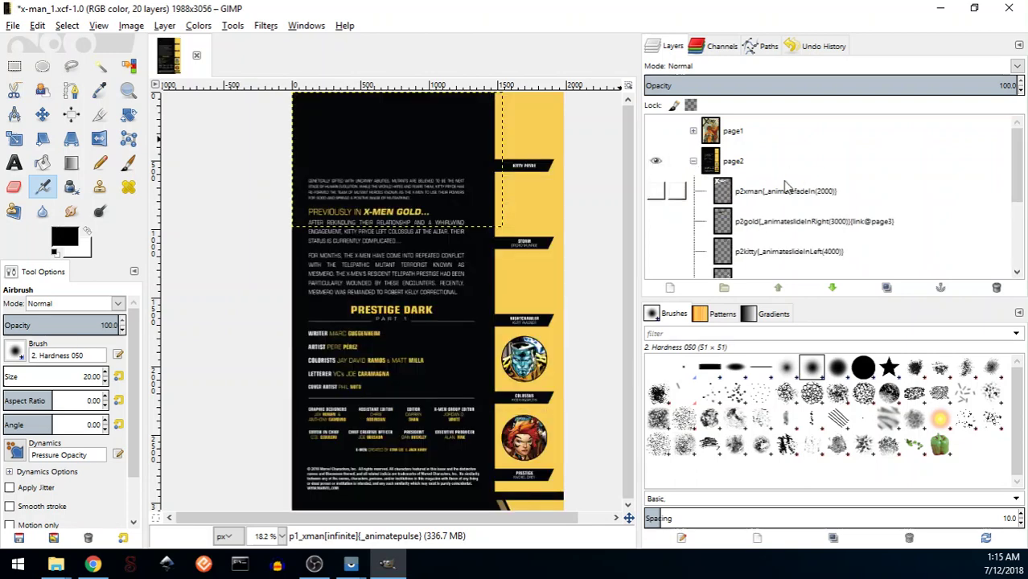
pyautogui.scroll(-1, 805, 179)
pyautogui.scroll(-2, 785, 182)
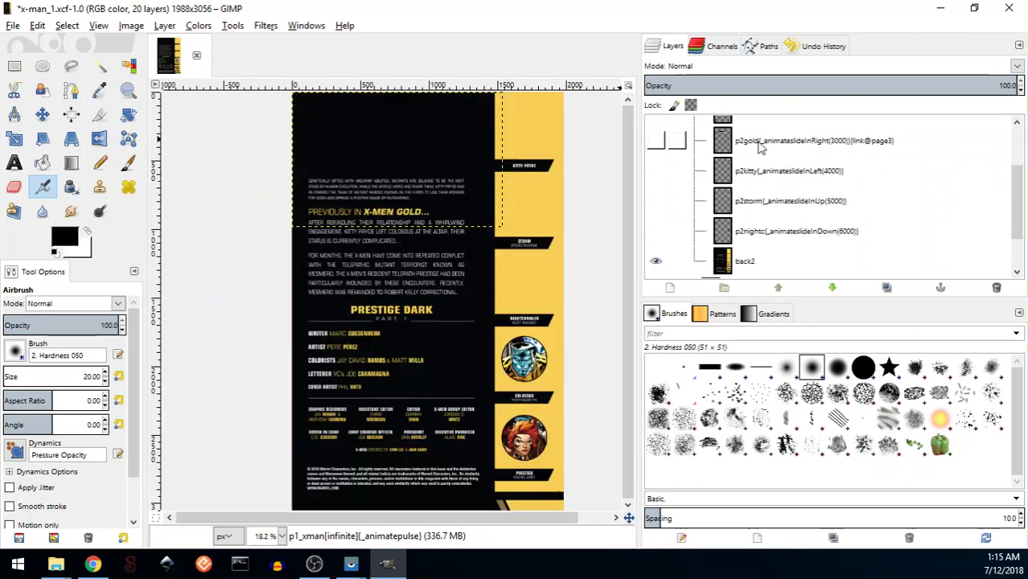
pyautogui.scroll(2, 761, 184)
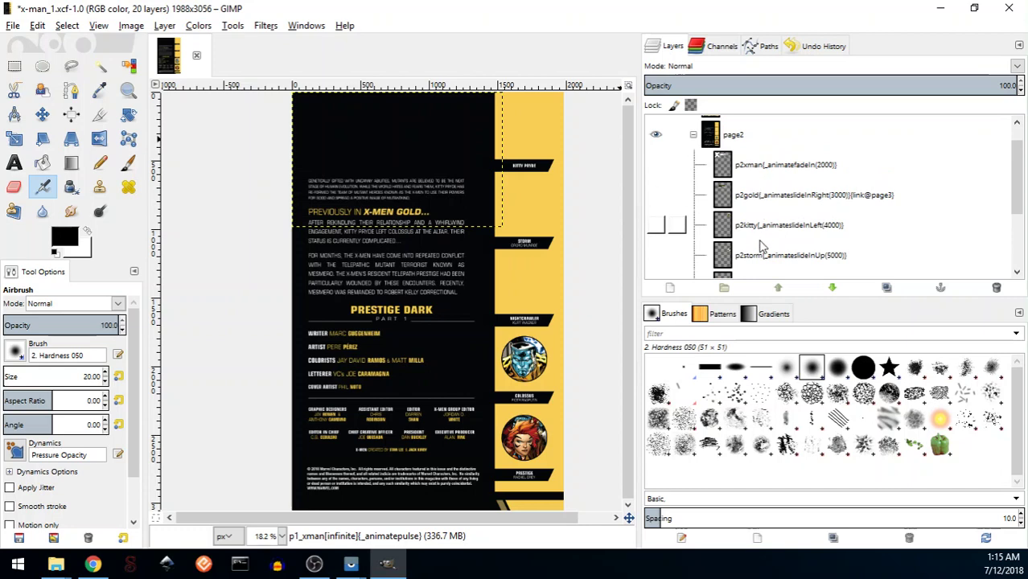
pyautogui.scroll(1, 664, 197)
# Toggle the p2xman logo, GOLD and Kitty layers' visibility and select p2xman.
pyautogui.click(656, 193)
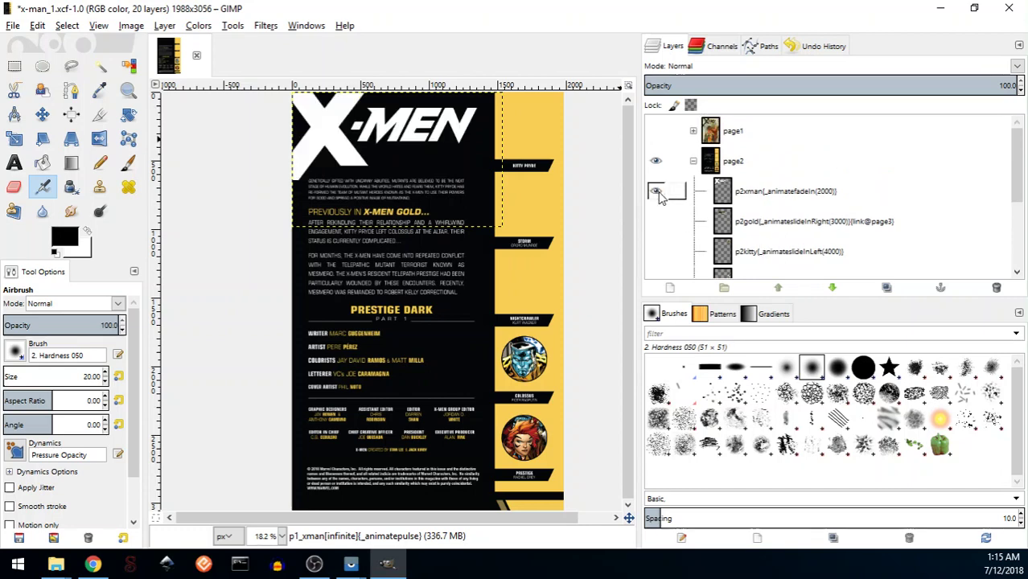
pyautogui.click(655, 242)
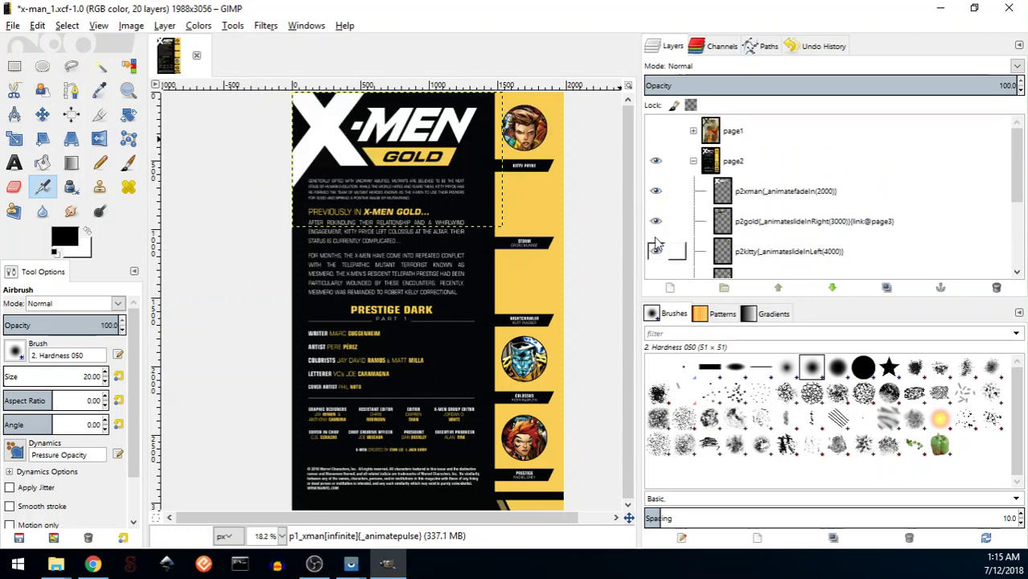
pyautogui.moveTo(655, 241); pyautogui.dragTo(655, 161)
pyautogui.click(656, 161)
pyautogui.click(775, 197)
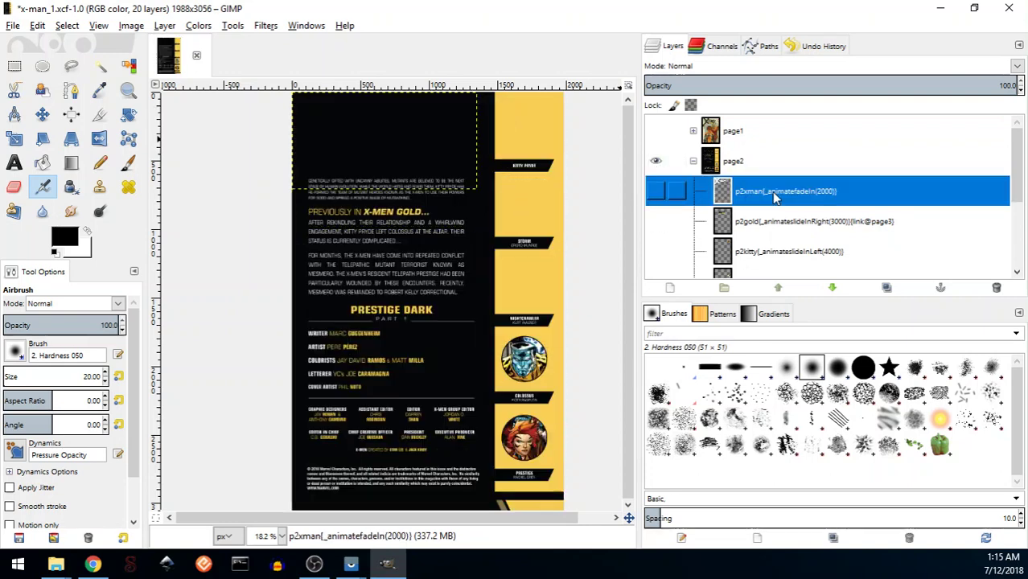
pyautogui.click(656, 192)
# Show the GOLD banner, then Kitty, Storm and Nightcrawler portraits one by one.
pyautogui.scroll(-1, 656, 193)
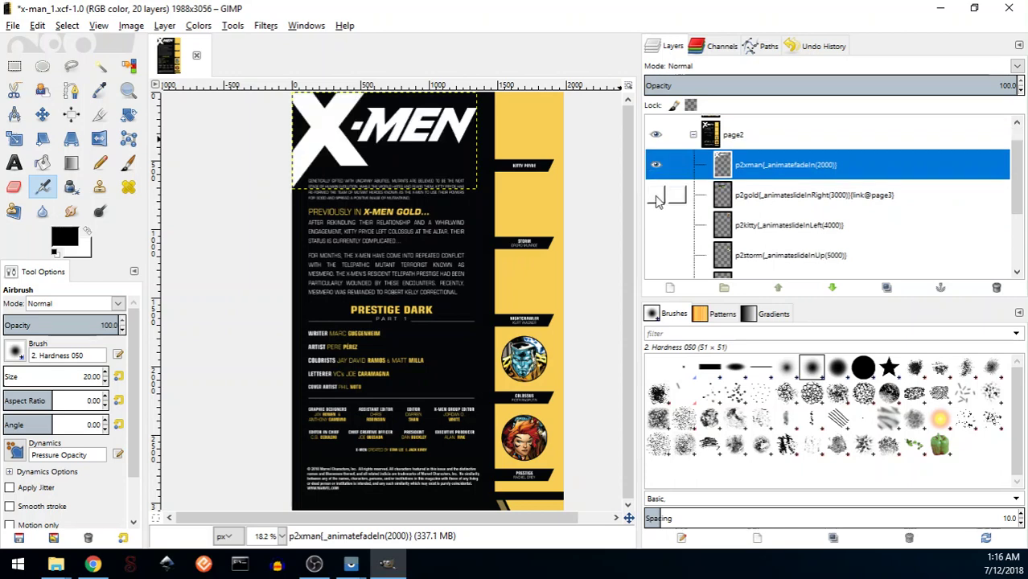
pyautogui.click(657, 197)
pyautogui.scroll(-1, 657, 201)
pyautogui.click(656, 200)
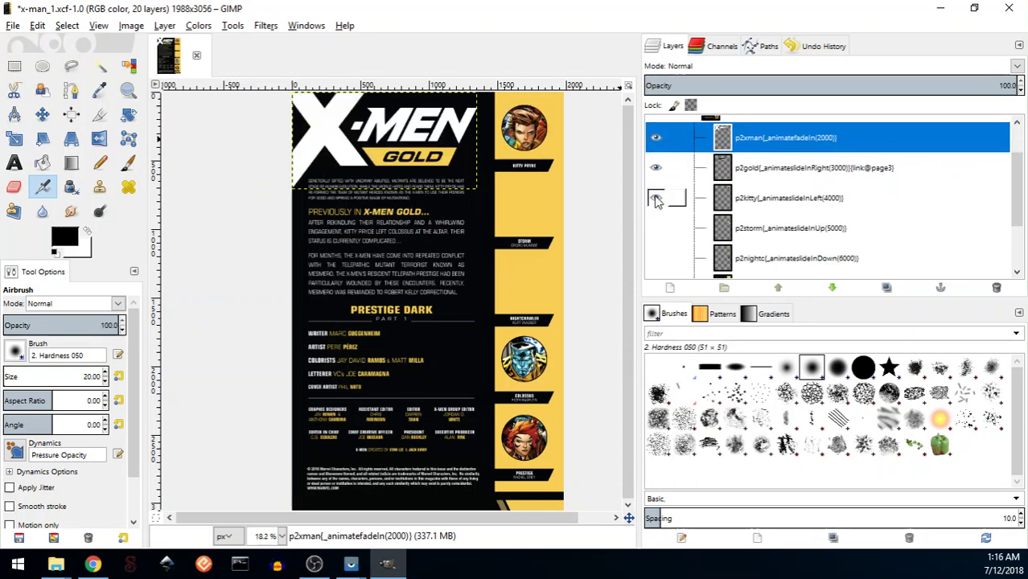
pyautogui.scroll(-1, 656, 201)
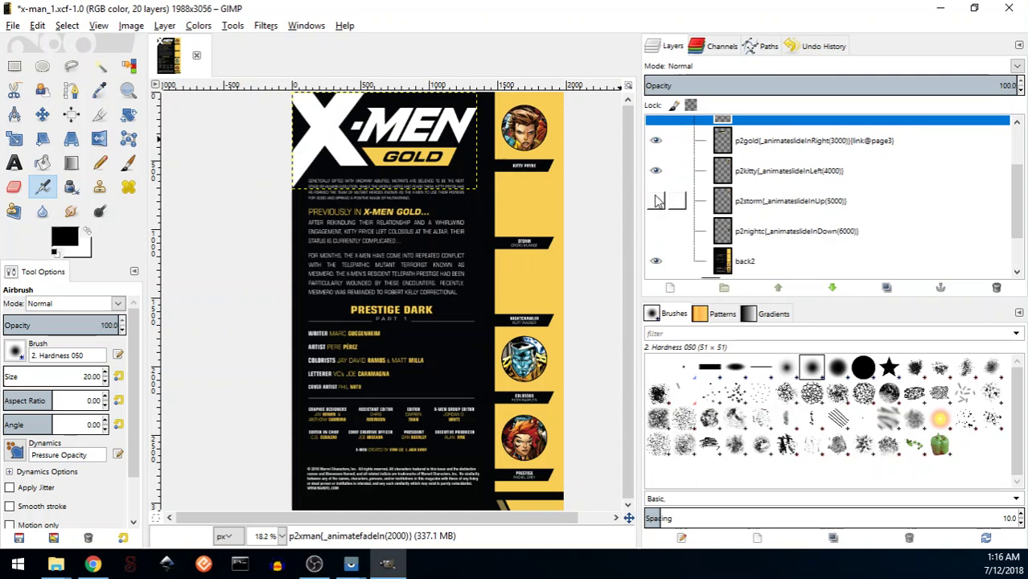
pyautogui.click(656, 201)
pyautogui.click(656, 232)
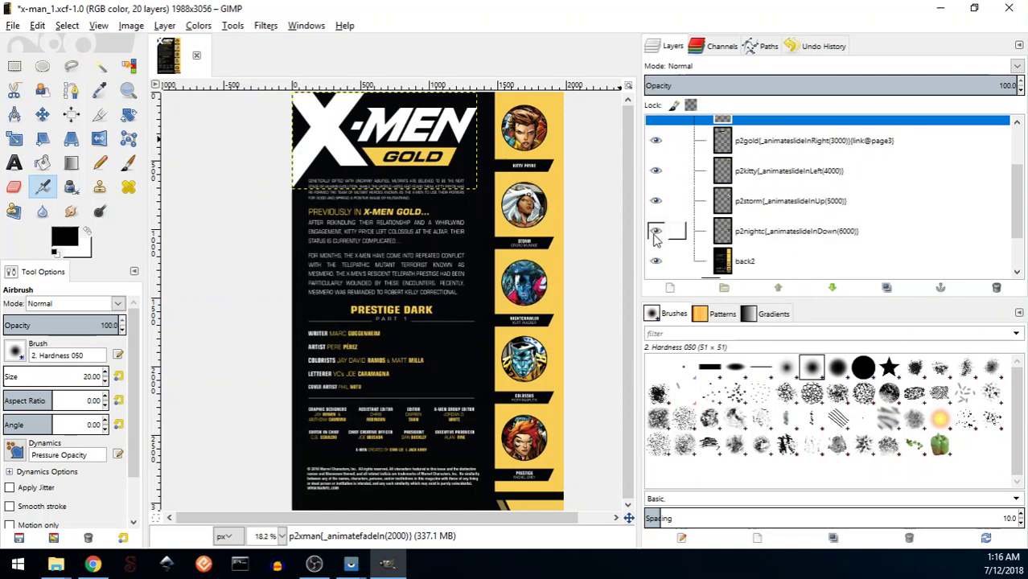
# Hide Nightcrawler, Storm, Kitty, the GOLD banner and the X-MEN logo again.
pyautogui.click(657, 232)
pyautogui.click(656, 201)
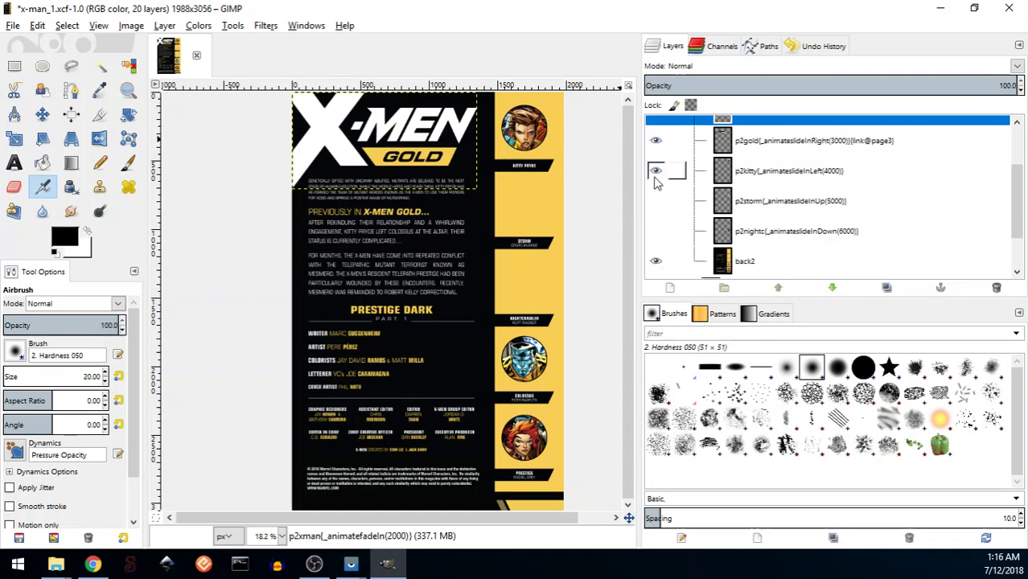
pyautogui.click(656, 170)
pyautogui.click(656, 141)
pyautogui.scroll(1, 660, 148)
pyautogui.click(658, 165)
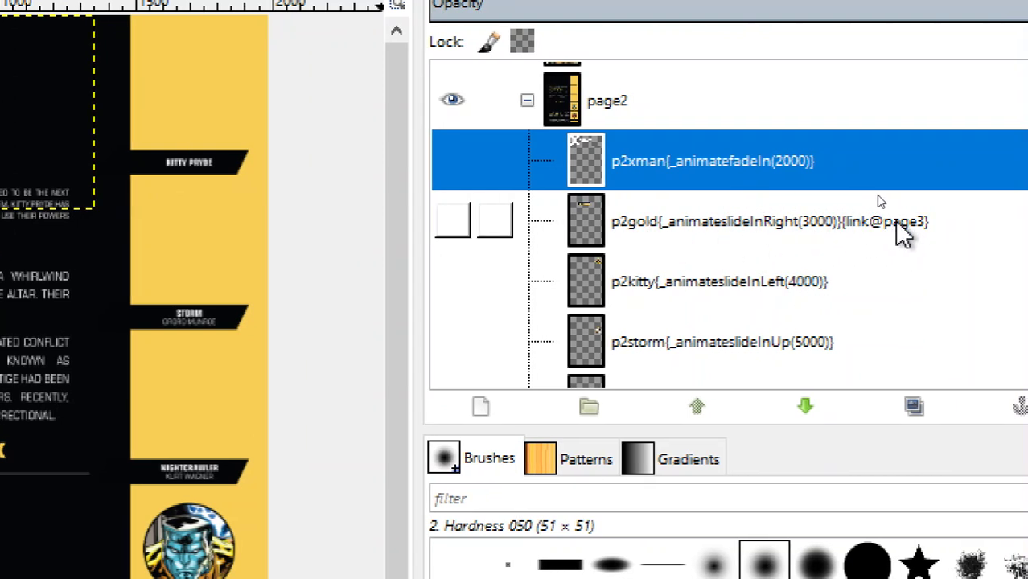
pyautogui.scroll(-3, 865, 241)
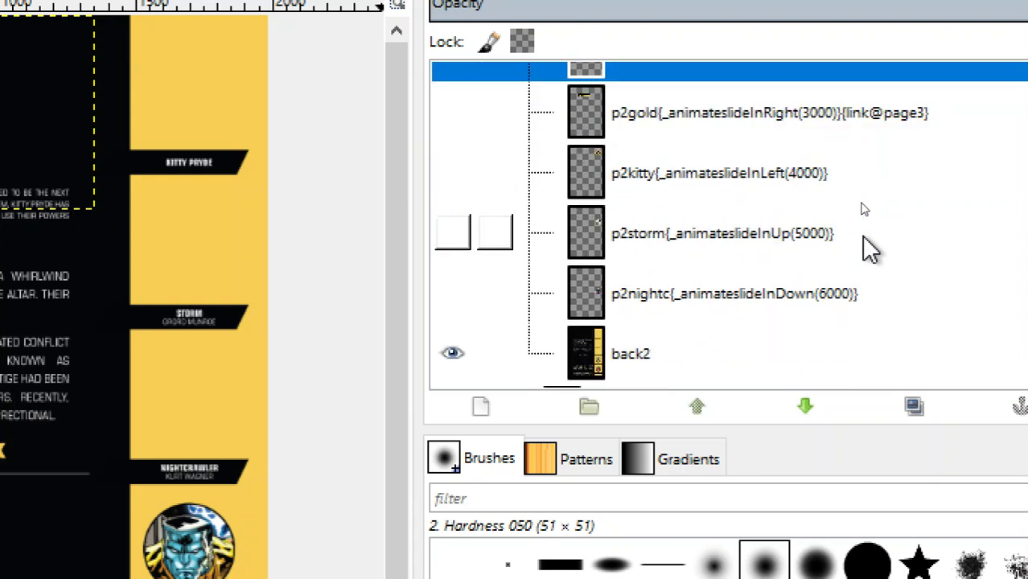
pyautogui.scroll(2, 718, 306)
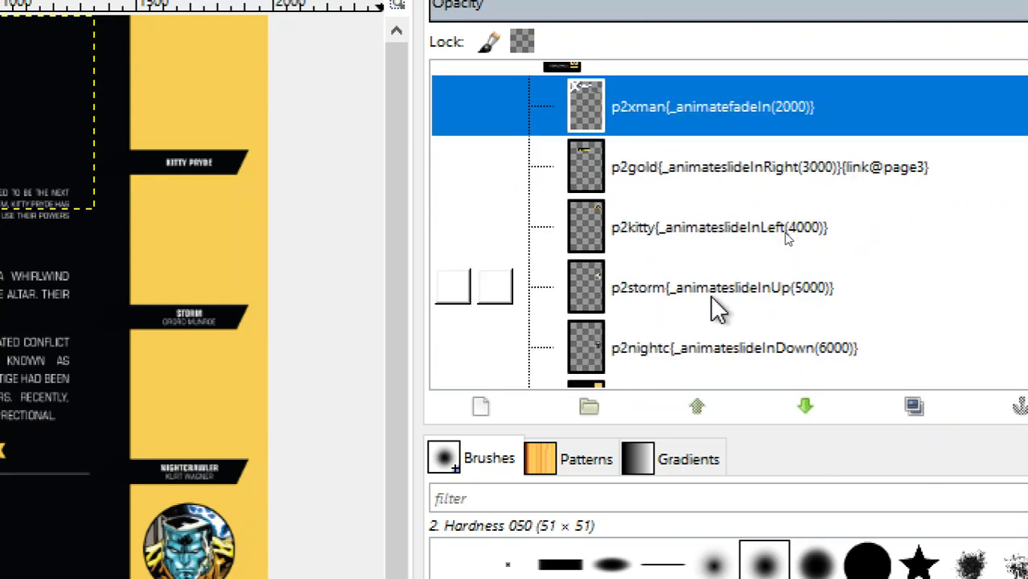
pyautogui.scroll(1, 812, 241)
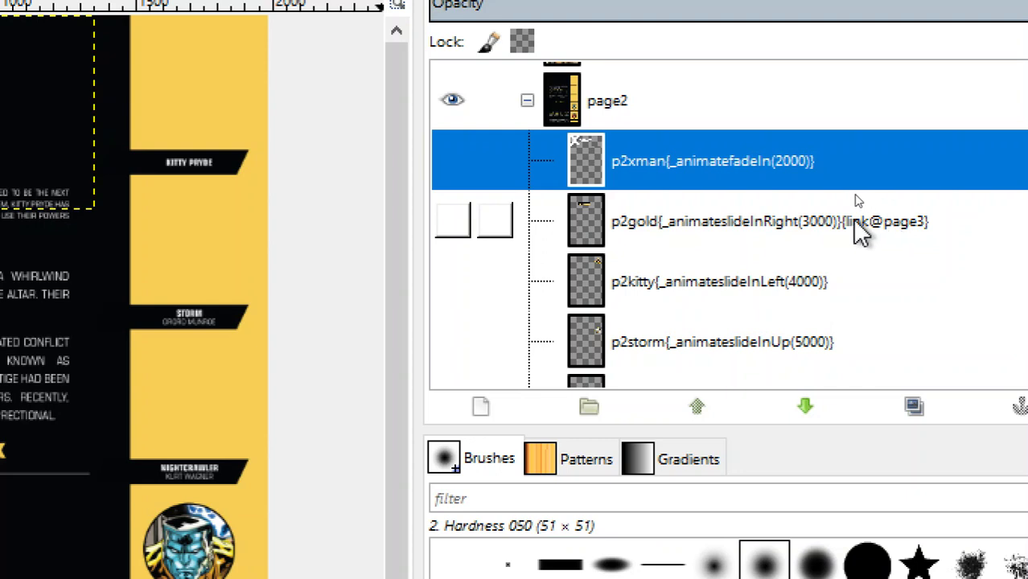
pyautogui.scroll(-2, 851, 223)
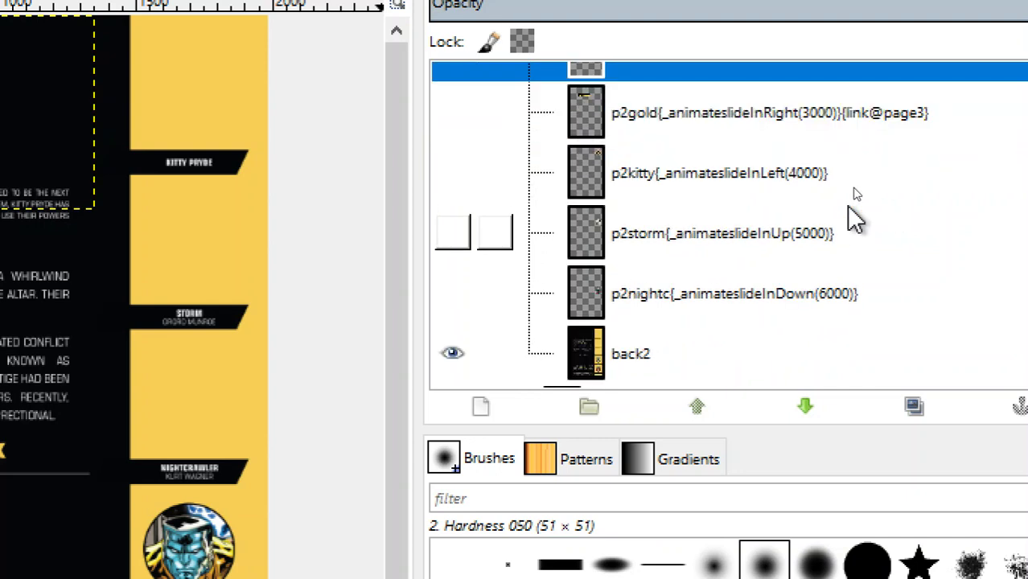
pyautogui.scroll(2, 851, 210)
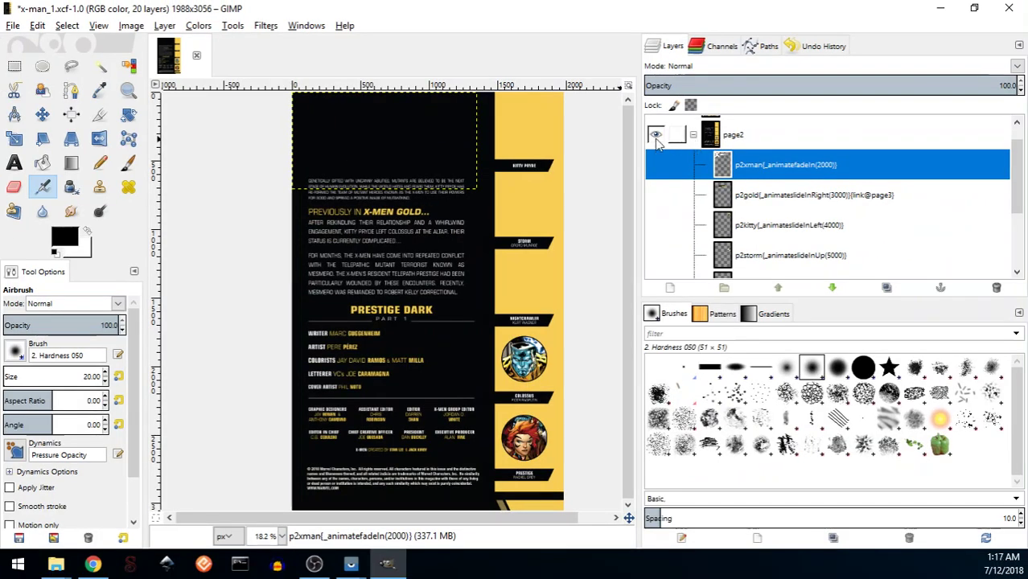
# Hide and collapse page2, expand page3 and show its p3_1 building panel.
pyautogui.click(655, 137)
pyautogui.click(692, 135)
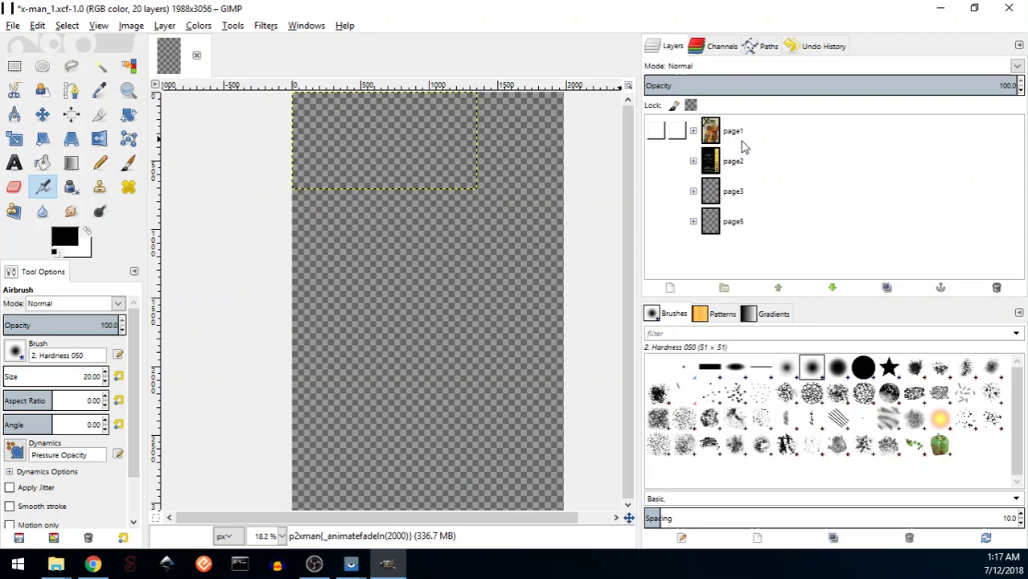
pyautogui.click(712, 196)
pyautogui.click(694, 192)
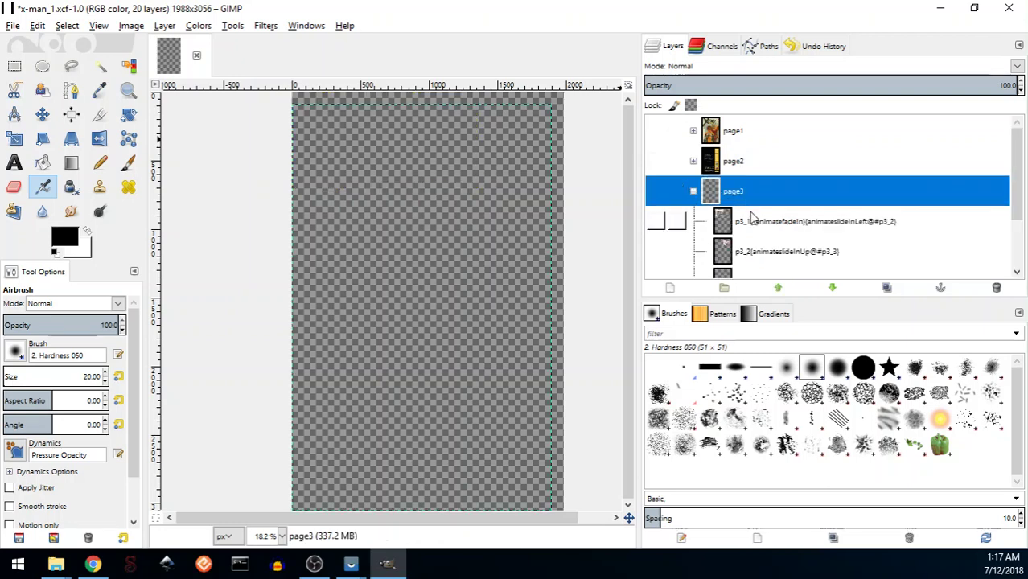
pyautogui.click(654, 216)
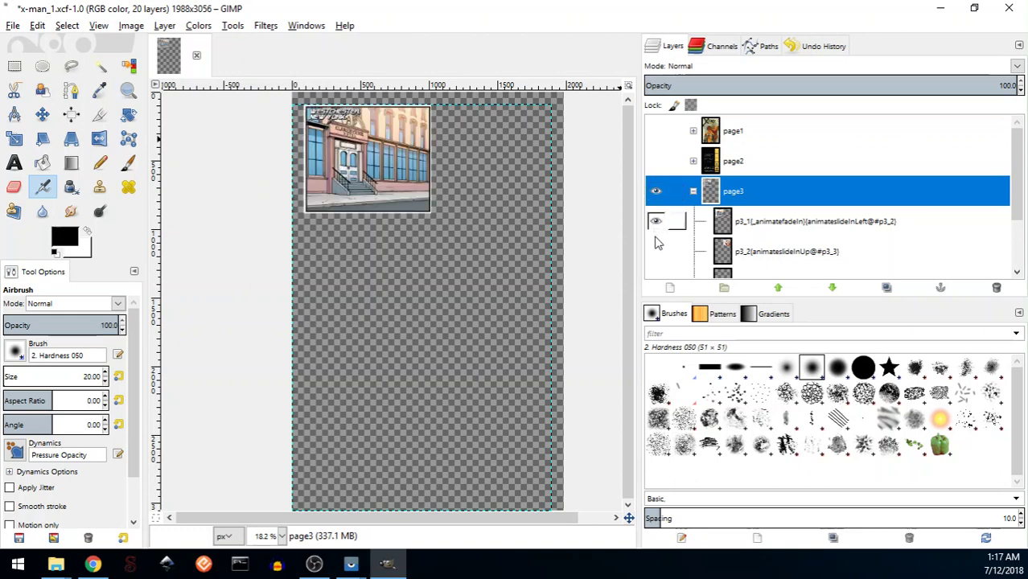
# Show the p3_2, p3_4 and p3_3 panels, toggling them to check each appears.
pyautogui.click(655, 248)
pyautogui.scroll(-1, 657, 251)
pyautogui.click(657, 256)
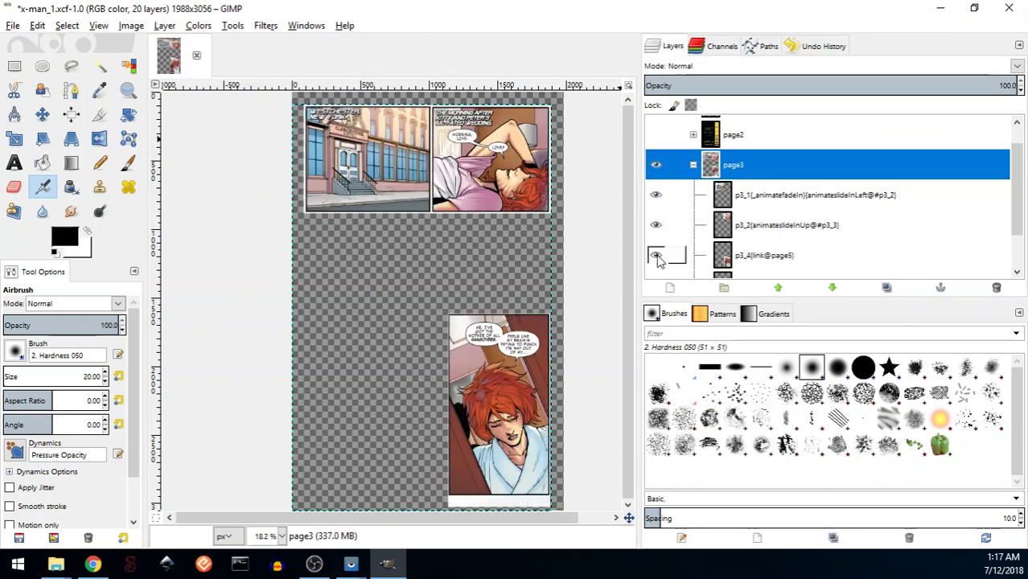
pyautogui.scroll(-2, 657, 256)
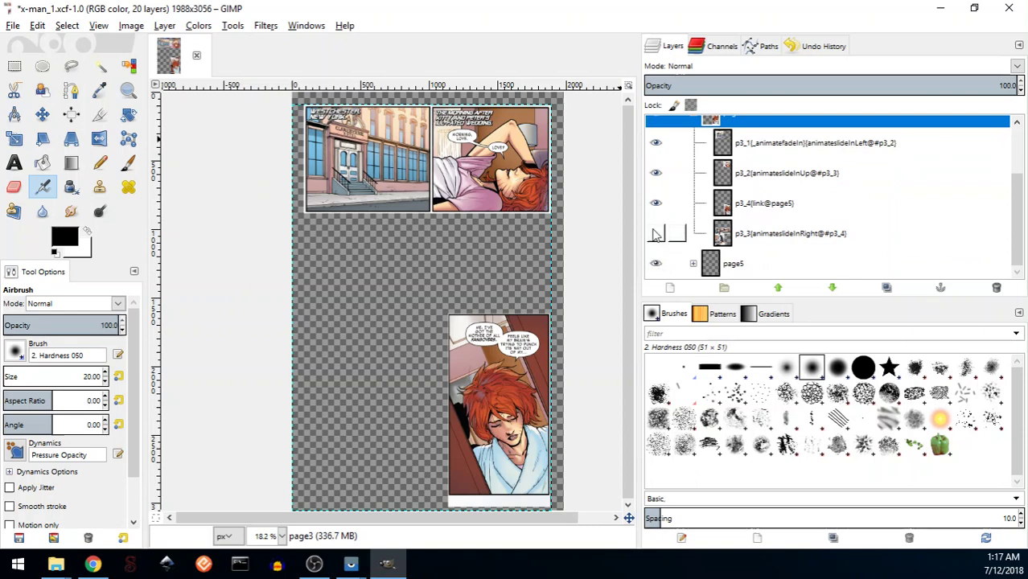
pyautogui.click(654, 234)
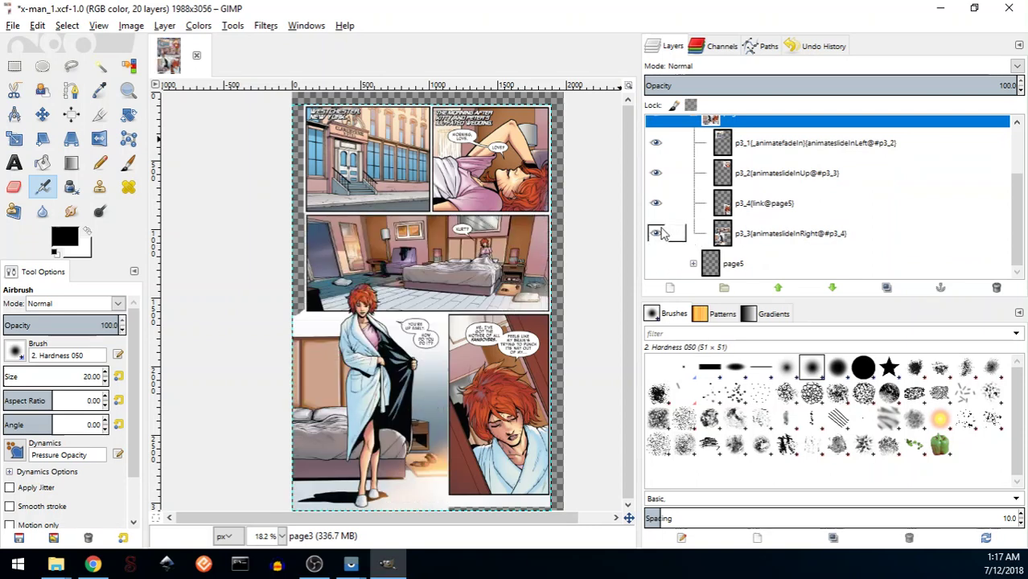
pyautogui.click(655, 233)
pyautogui.click(655, 233)
pyautogui.click(655, 203)
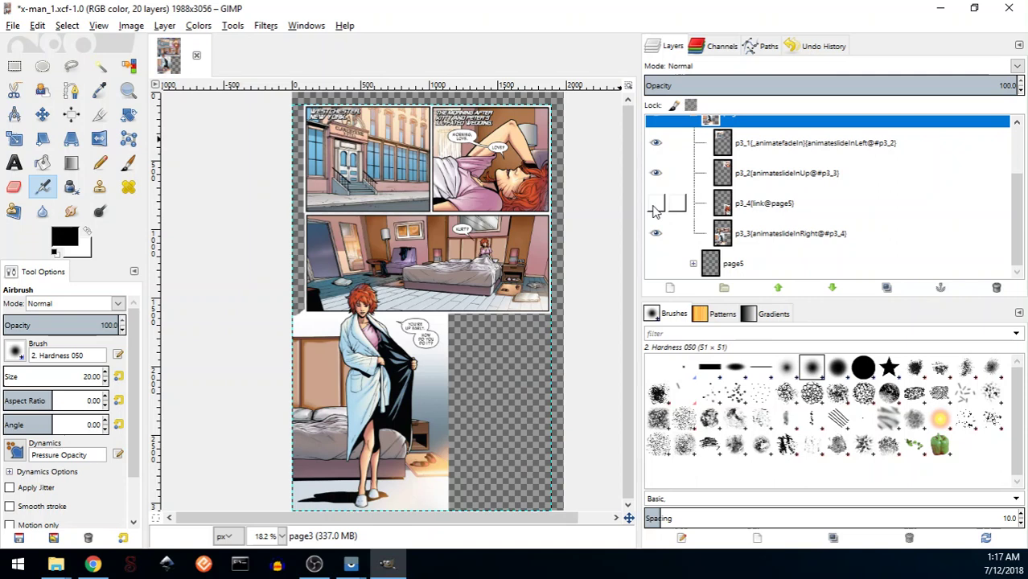
pyautogui.click(655, 203)
pyautogui.scroll(2, 724, 197)
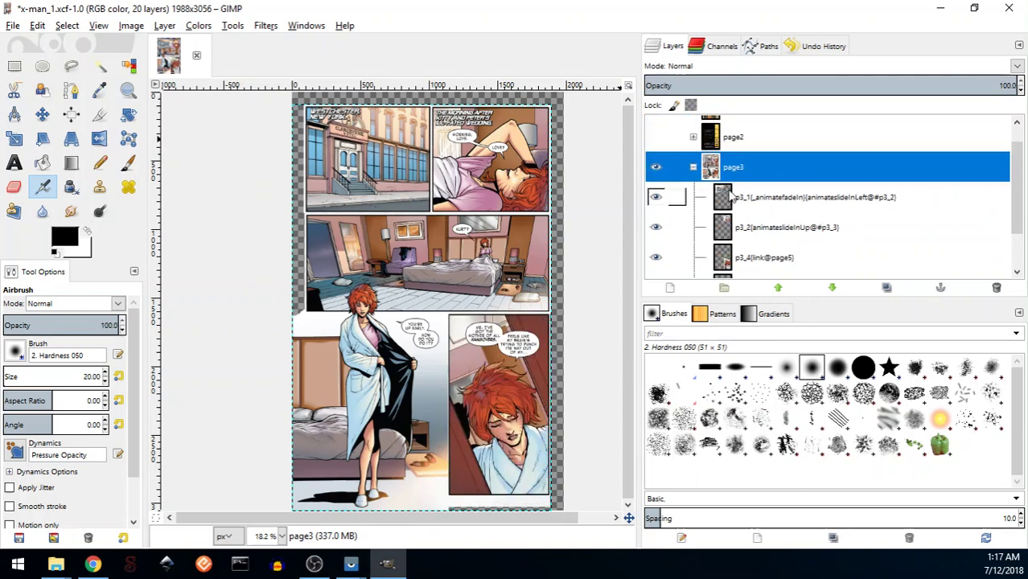
pyautogui.click(748, 197)
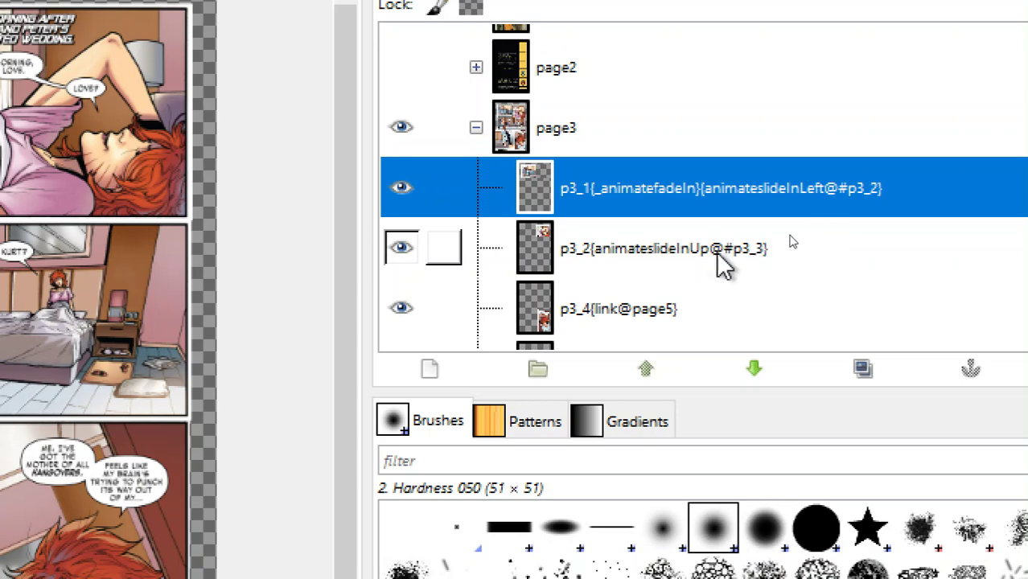
pyautogui.scroll(-3, 748, 275)
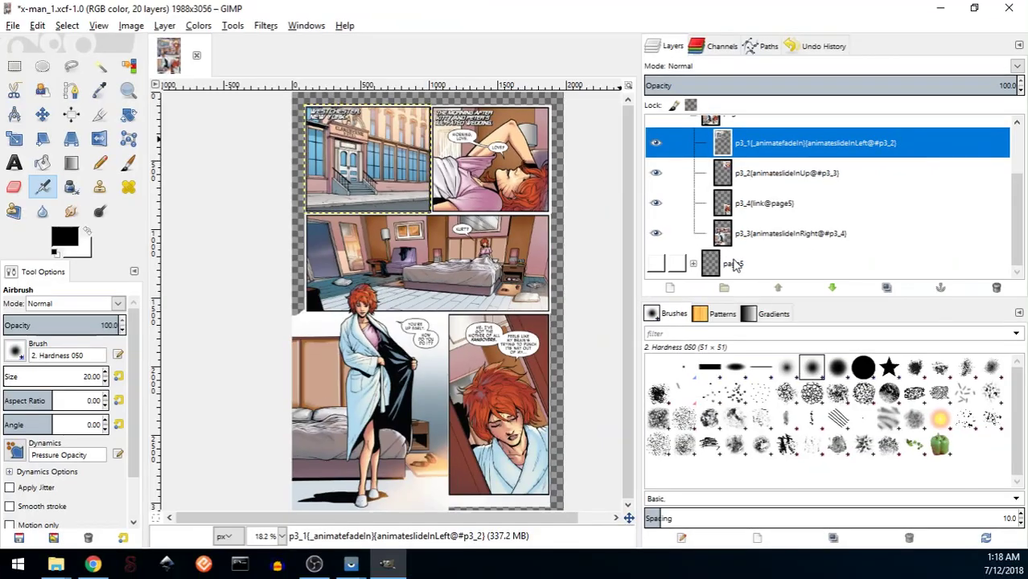
pyautogui.scroll(1, 662, 165)
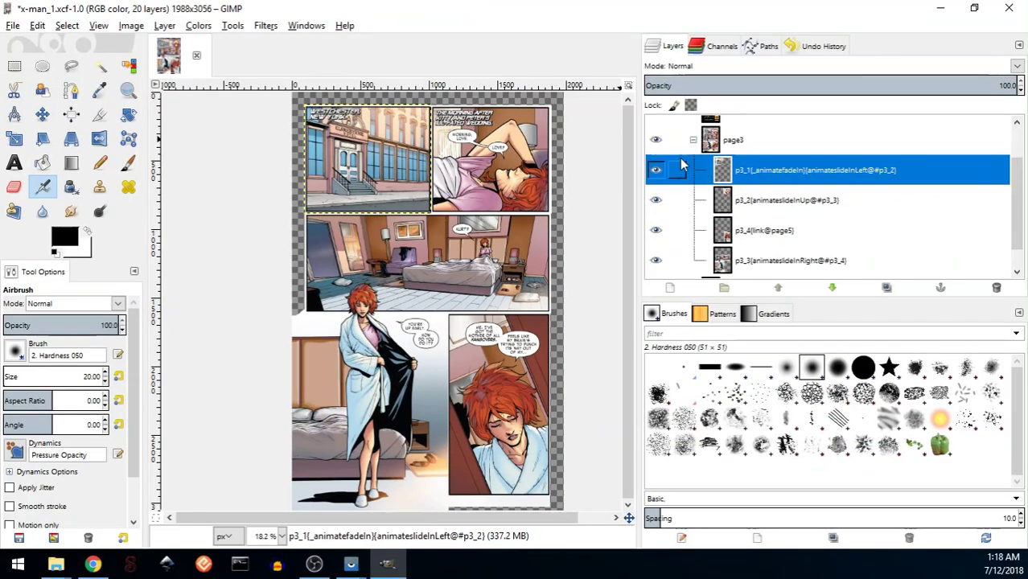
# Bring Vysor forward and page the EPUB from the recap page to page 5's fight panel.
pyautogui.click(350, 563)
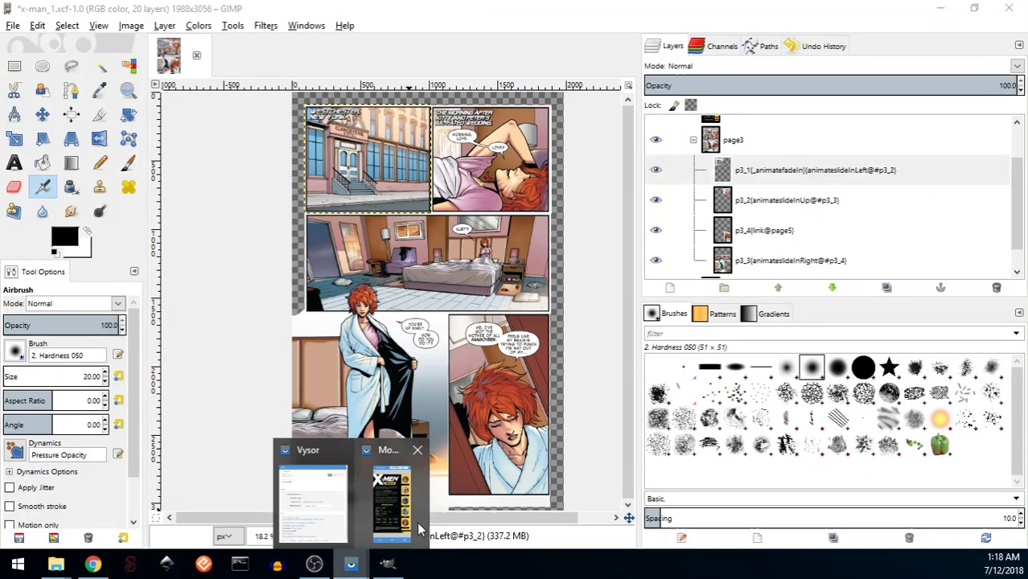
pyautogui.click(393, 493)
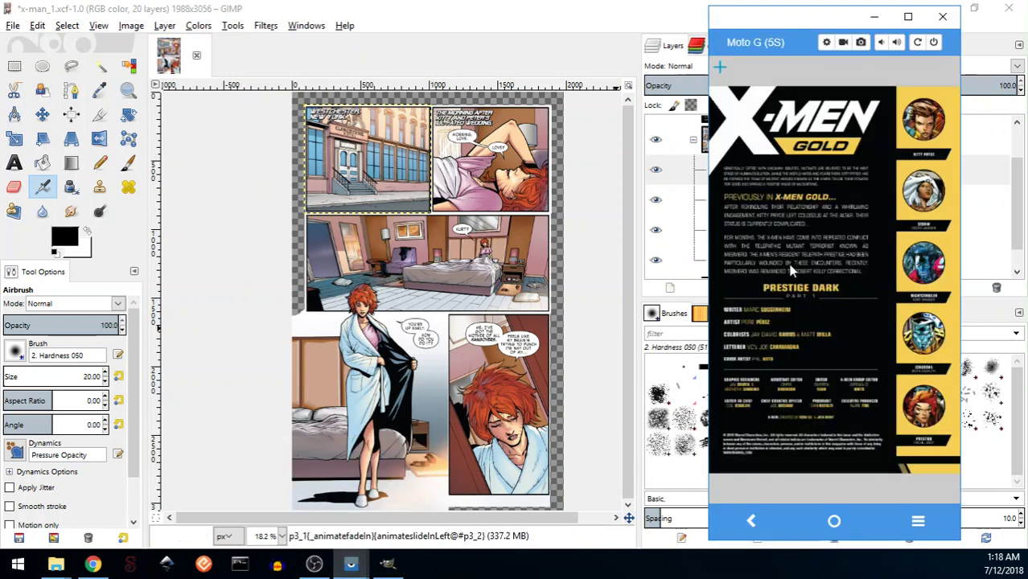
pyautogui.click(956, 259)
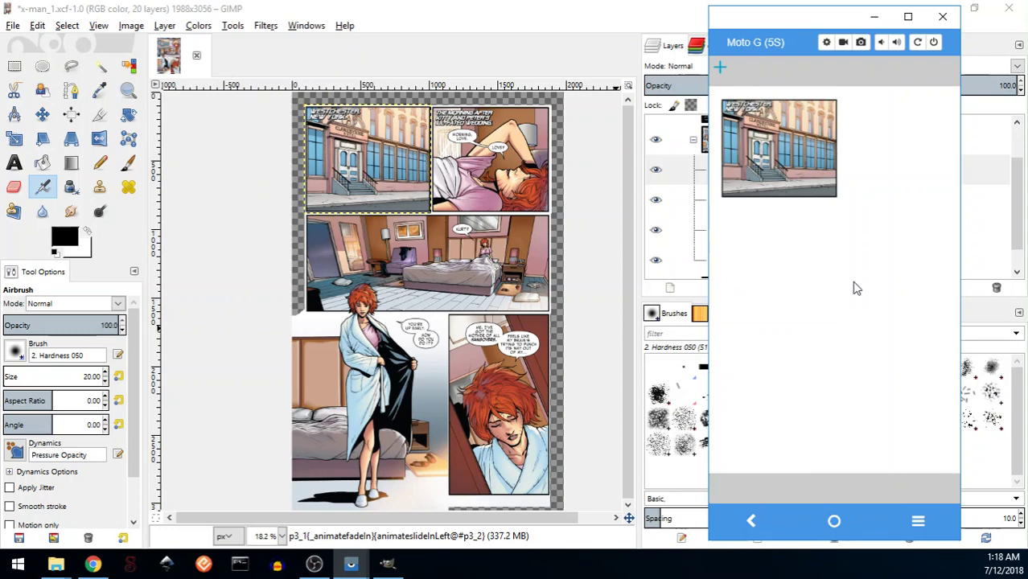
pyautogui.click(899, 287)
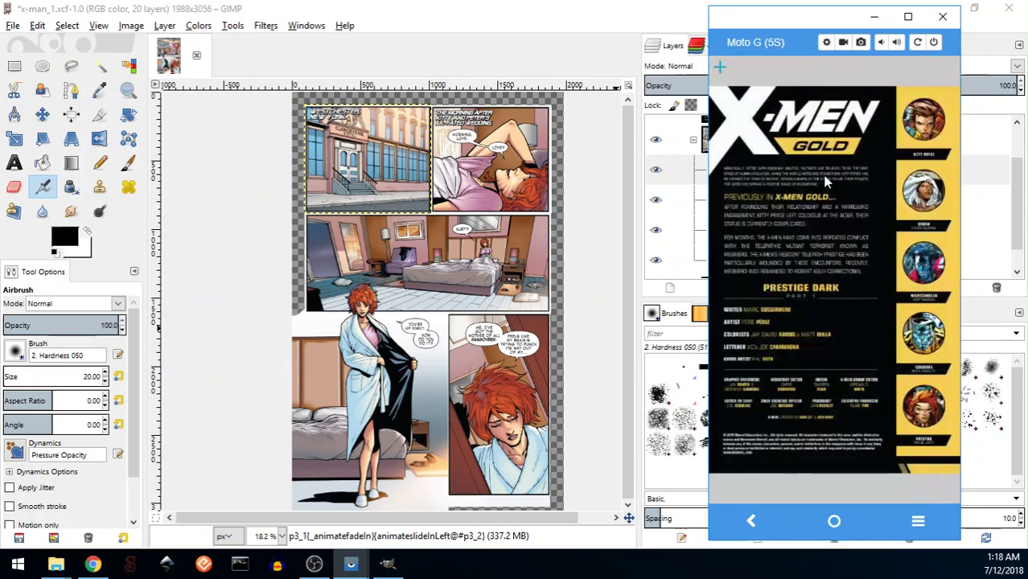
pyautogui.click(819, 151)
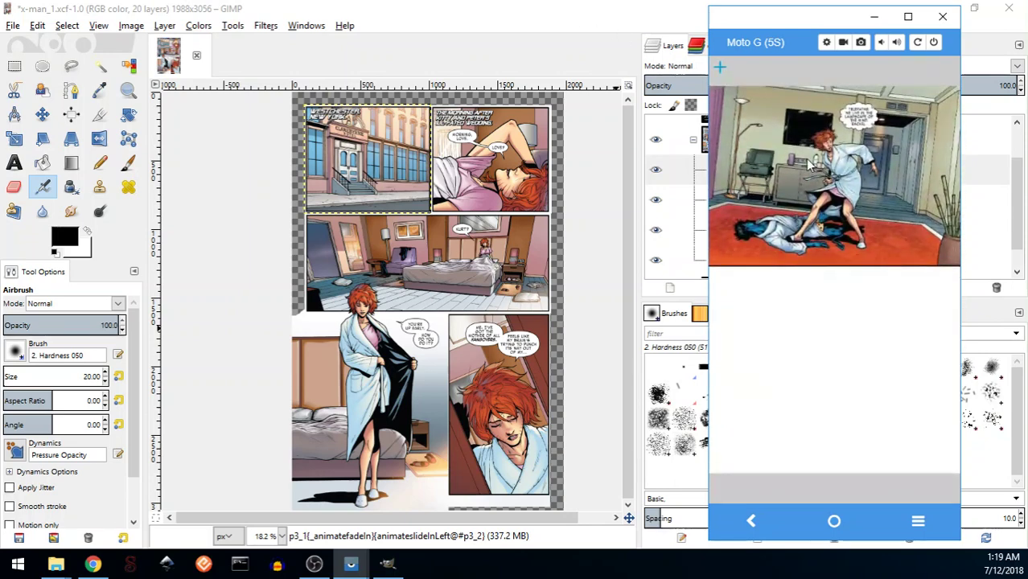
# Back in GIMP, hide all of page3's panel layers and collapse the page3 group.
pyautogui.click(574, 34)
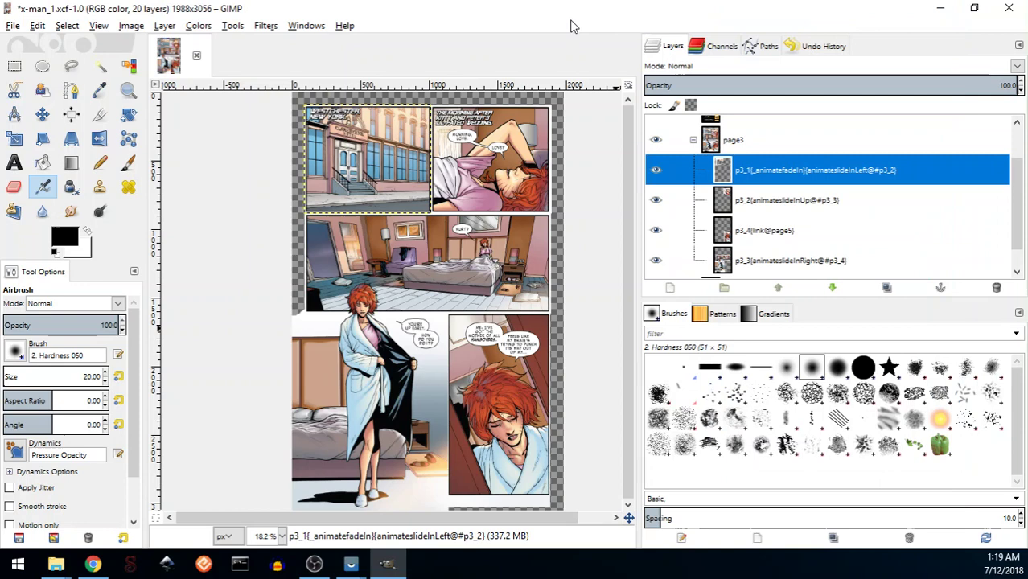
pyautogui.moveTo(656, 170); pyautogui.dragTo(656, 262)
pyautogui.scroll(-1, 768, 214)
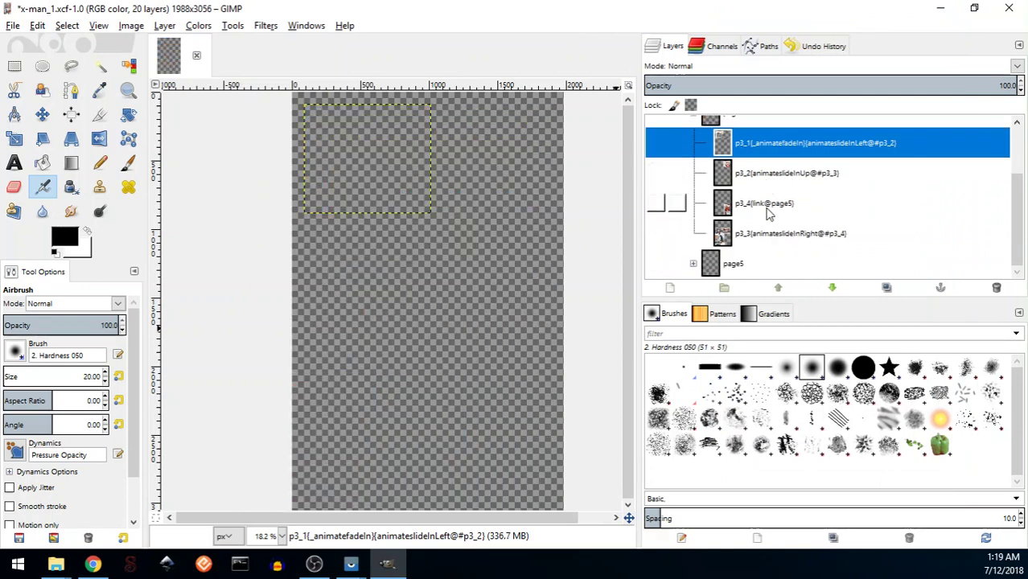
pyautogui.scroll(2, 764, 213)
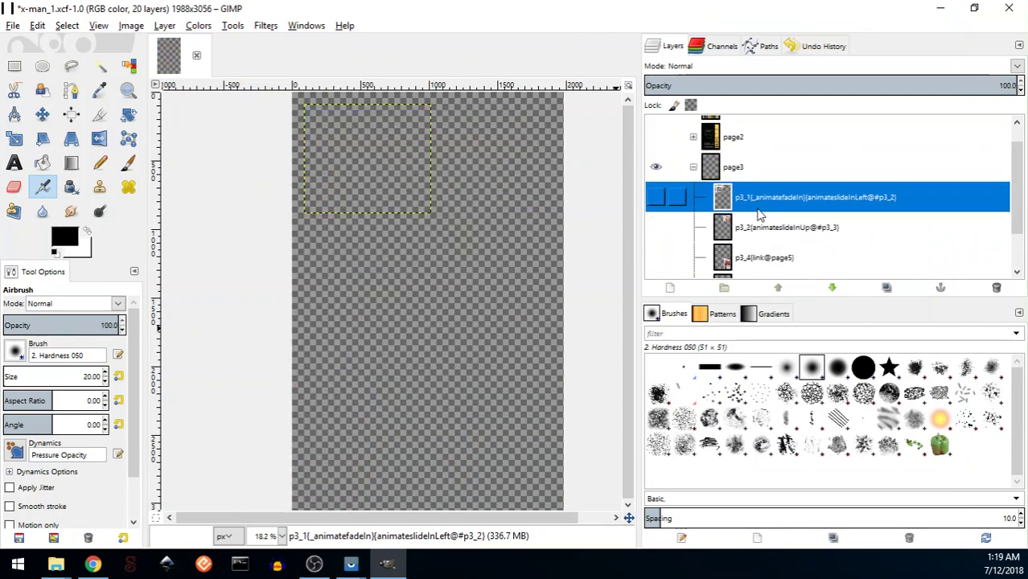
pyautogui.click(693, 167)
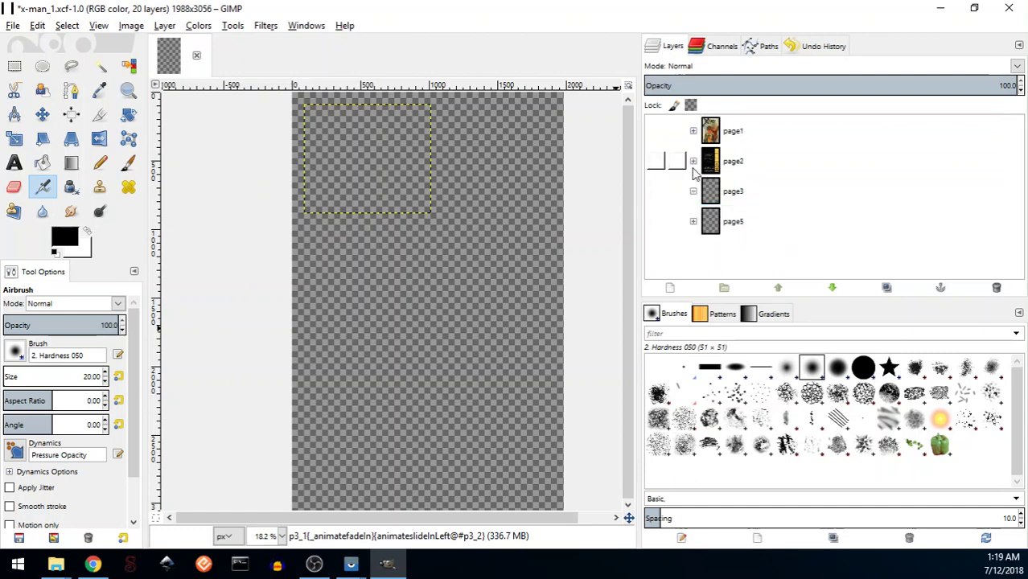
# Expand page5 and make the p5_1, p5_2 and p5_3 panels visible.
pyautogui.click(694, 222)
pyautogui.scroll(-2, 783, 221)
pyautogui.click(656, 197)
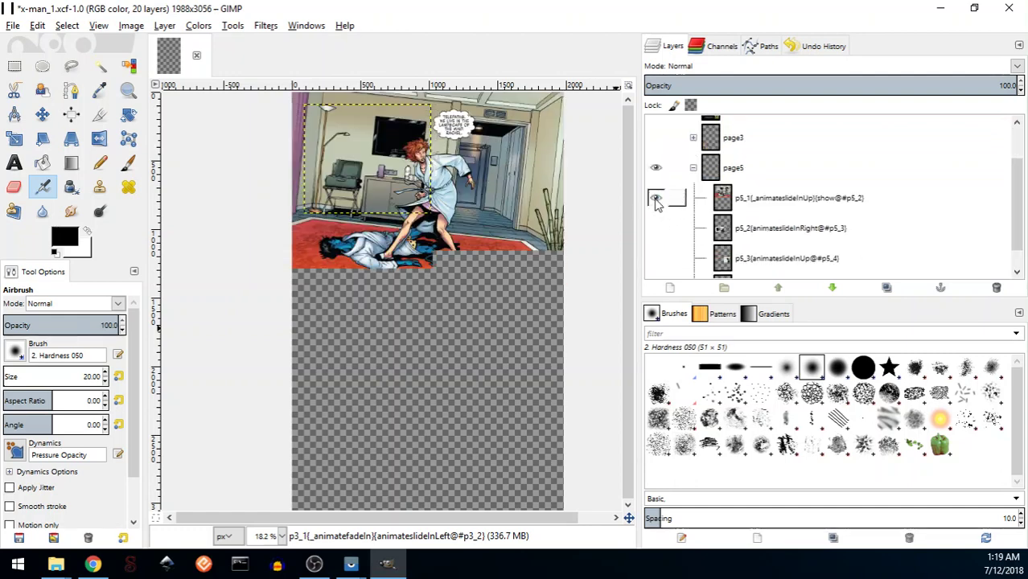
pyautogui.click(656, 228)
pyautogui.click(655, 258)
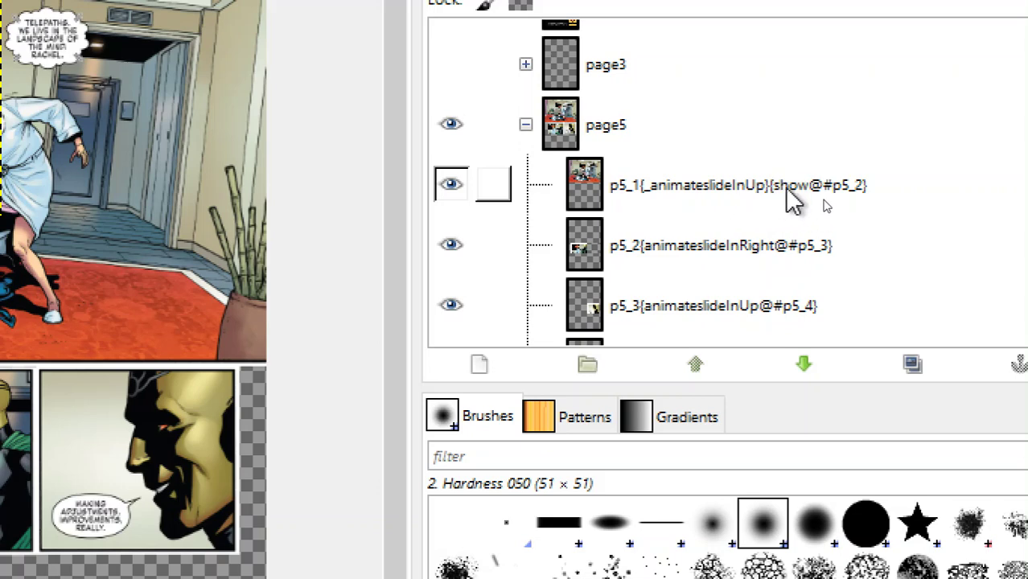
# Select the p5_1 through p5_4 layers in turn to inspect their names.
pyautogui.click(609, 259)
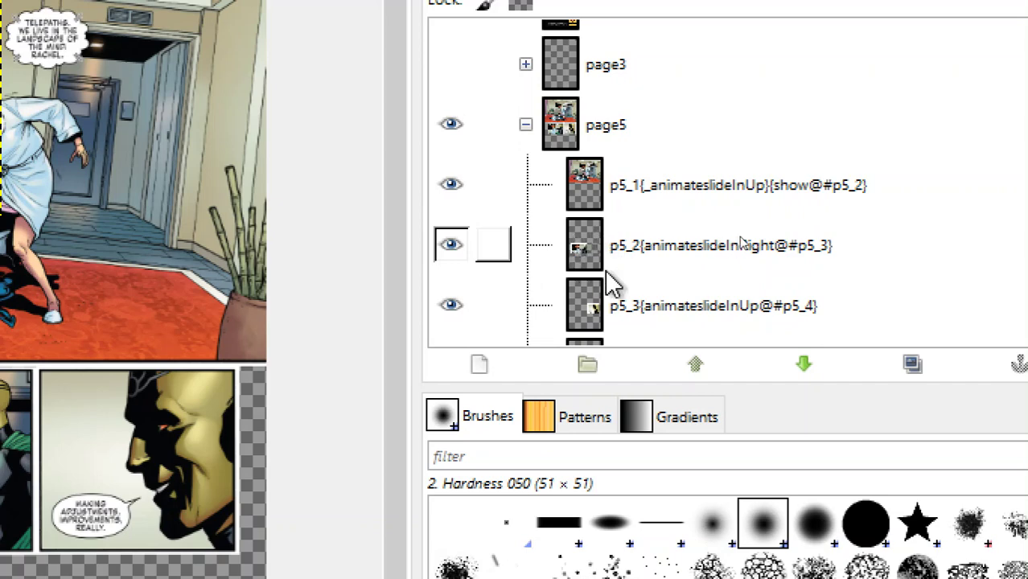
pyautogui.click(849, 201)
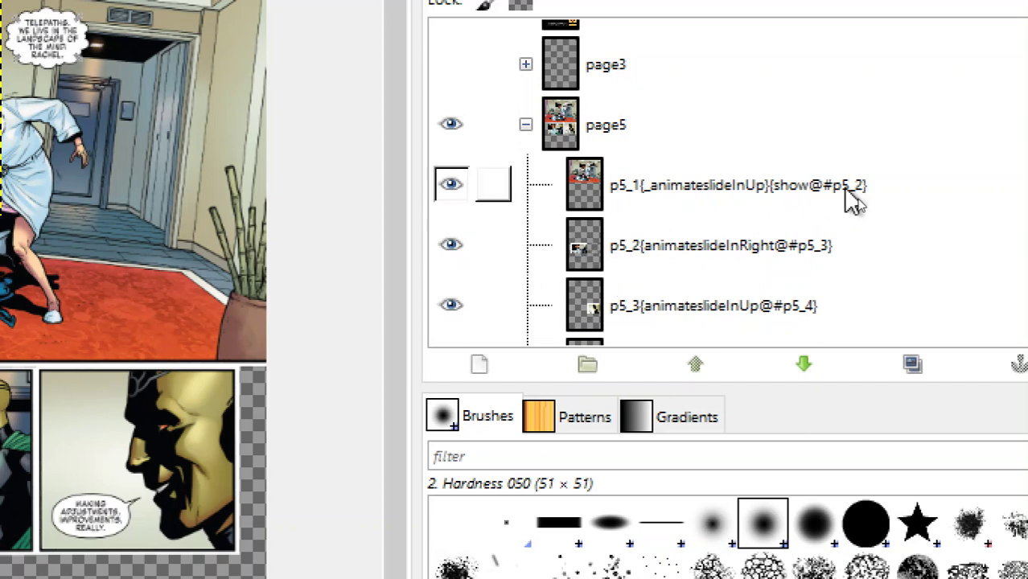
pyautogui.click(631, 252)
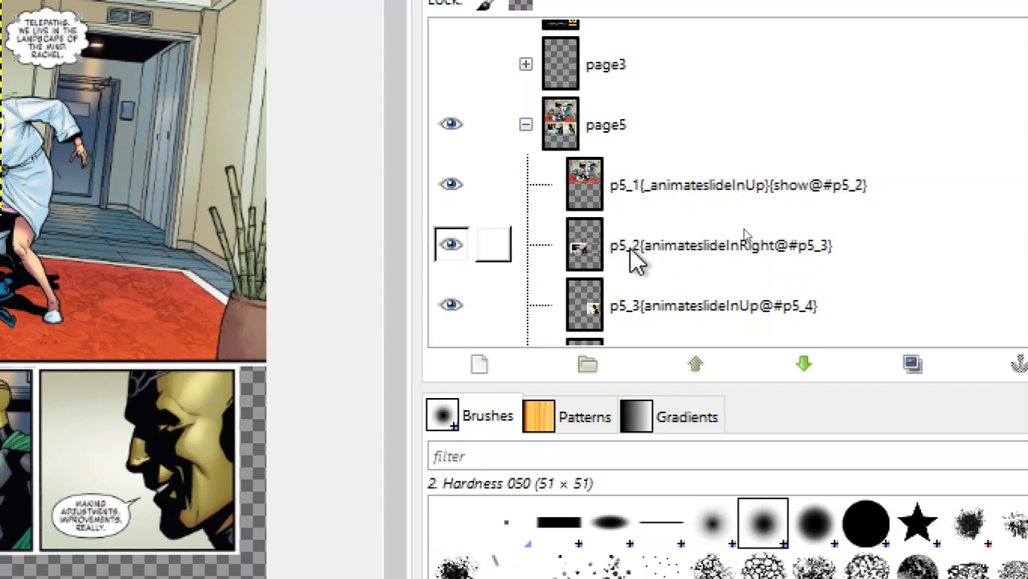
pyautogui.scroll(-1, 841, 241)
pyautogui.click(833, 245)
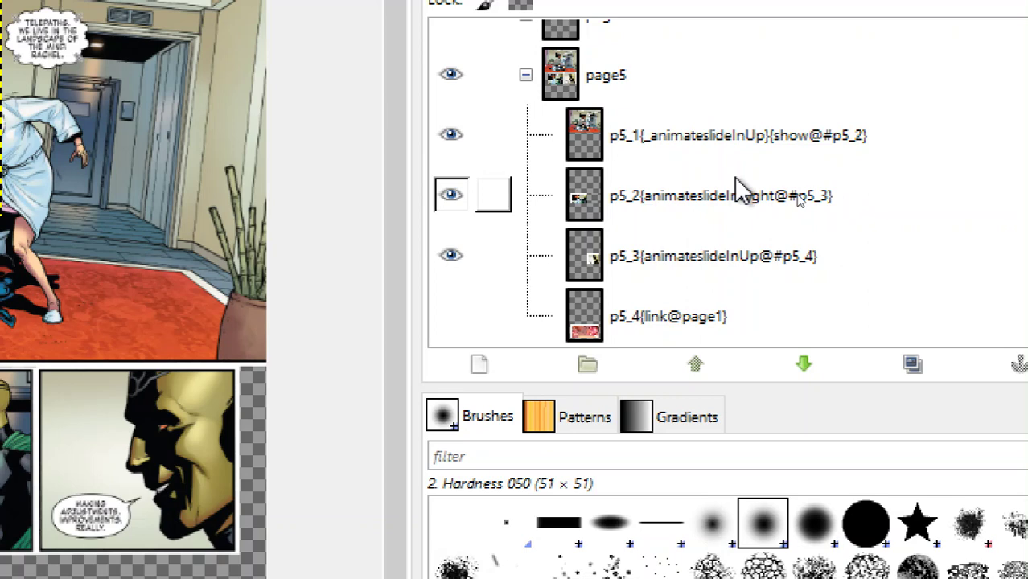
pyautogui.click(663, 221)
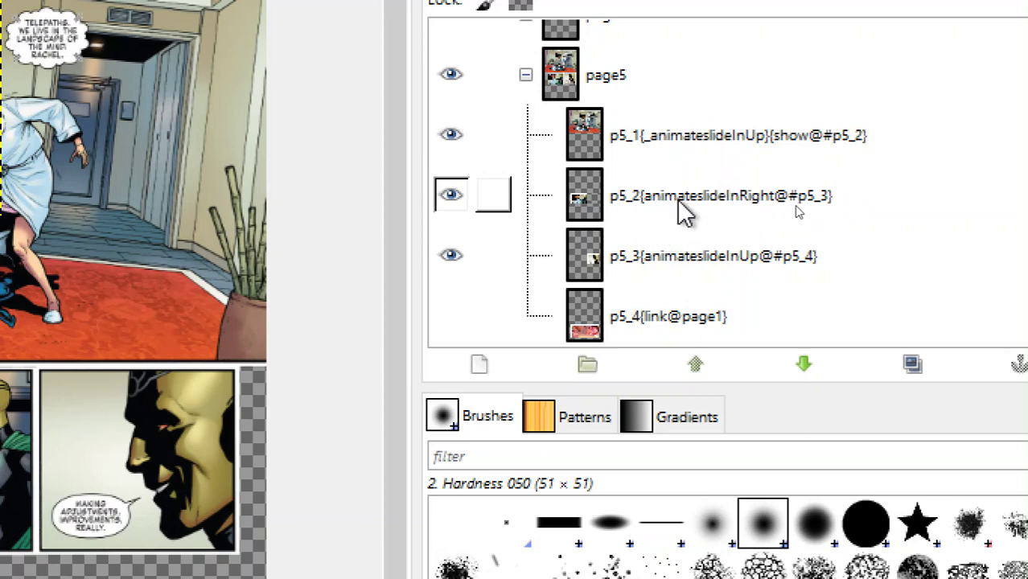
pyautogui.click(679, 302)
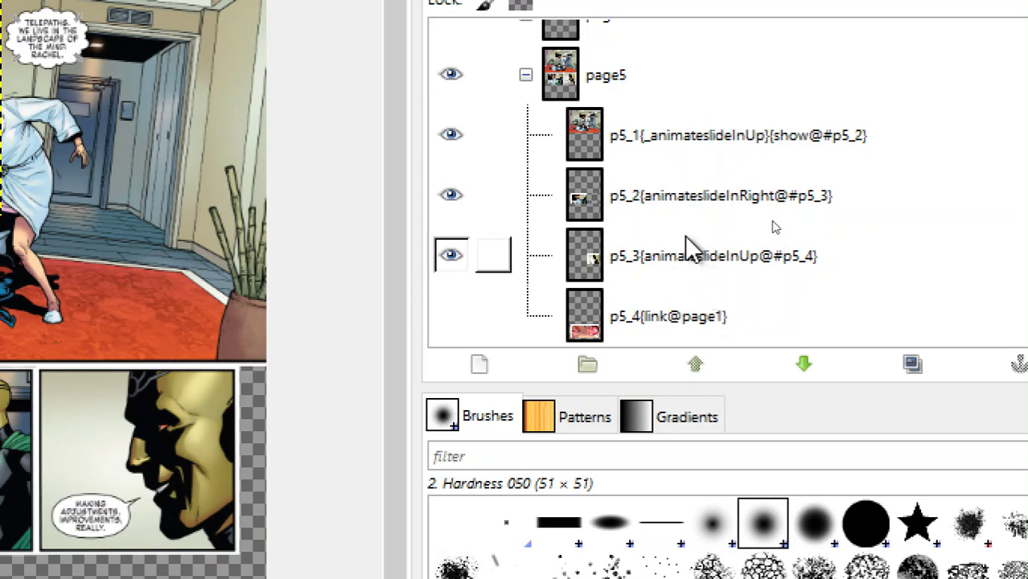
pyautogui.scroll(3, 687, 224)
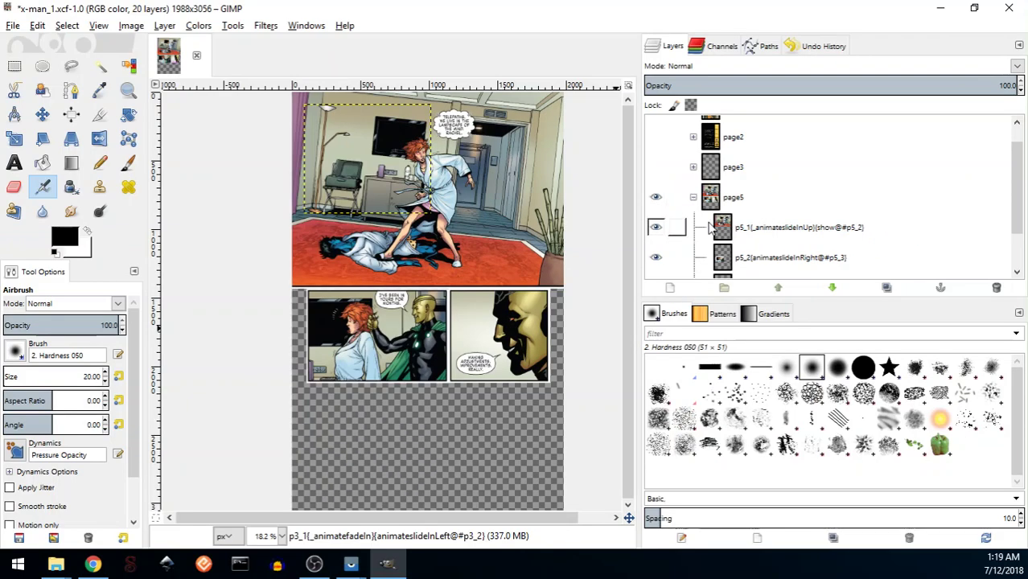
pyautogui.scroll(-3, 555, 250)
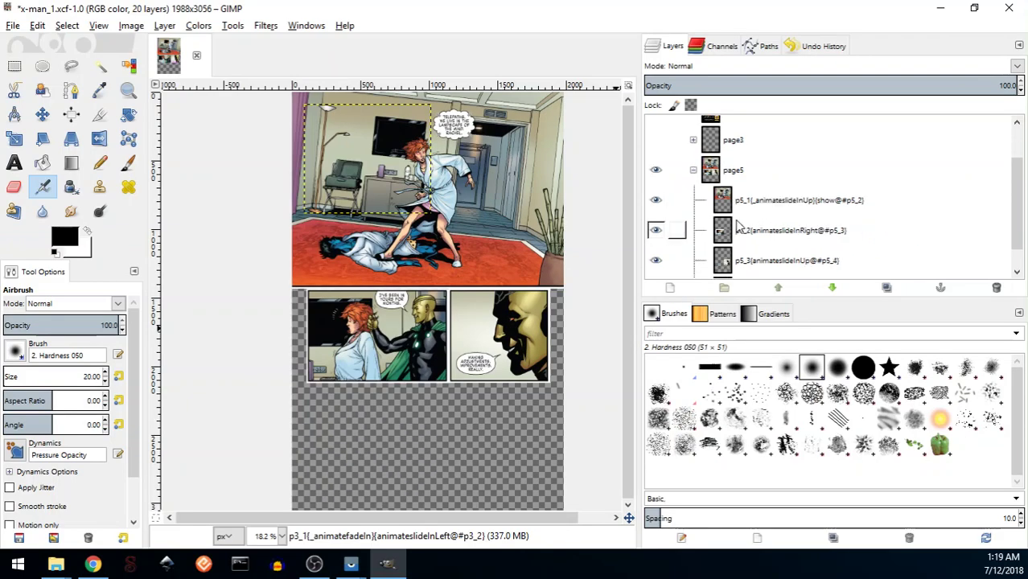
# Hide the p5_1, p5_2 and p5_3 panels and collapse the page5 group.
pyautogui.click(655, 233)
pyautogui.click(655, 173)
pyautogui.click(656, 203)
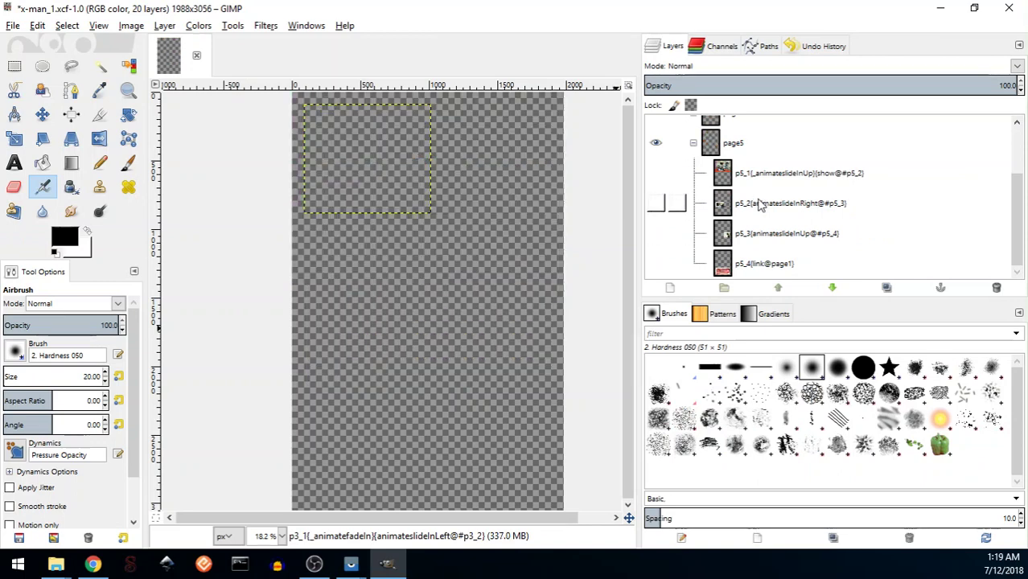
pyautogui.scroll(3, 760, 157)
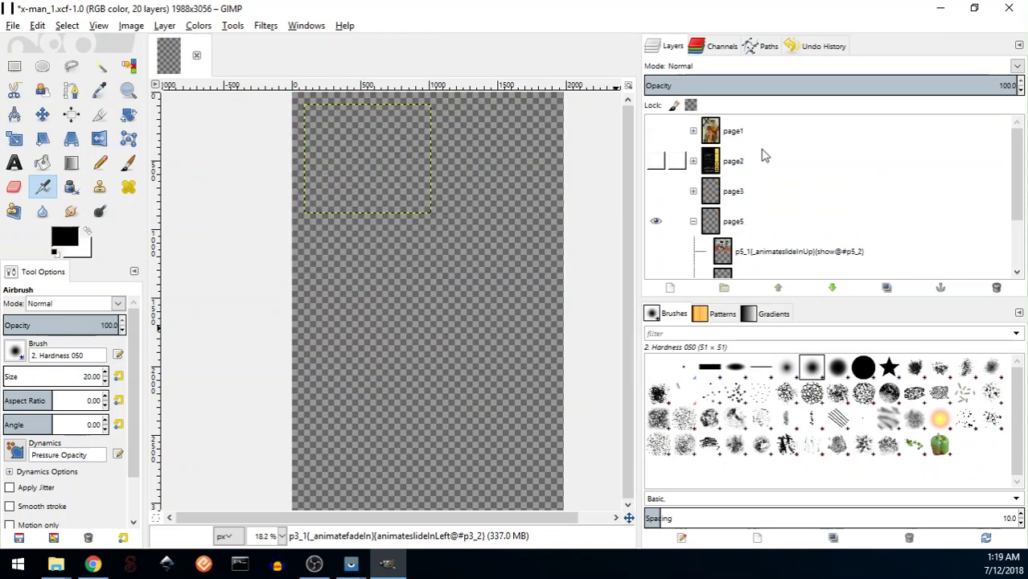
pyautogui.click(693, 222)
# Make page5, page3, page2 and page1 visible and save x-man_1.xcf.
pyautogui.click(656, 221)
pyautogui.moveTo(656, 191); pyautogui.dragTo(655, 131)
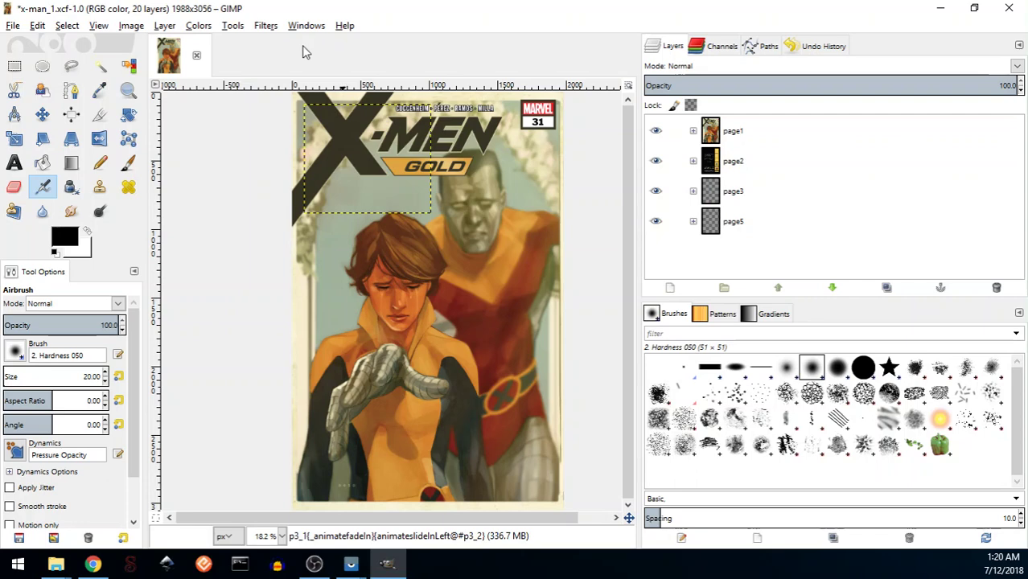
pyautogui.hotkey('ctrl', 's')
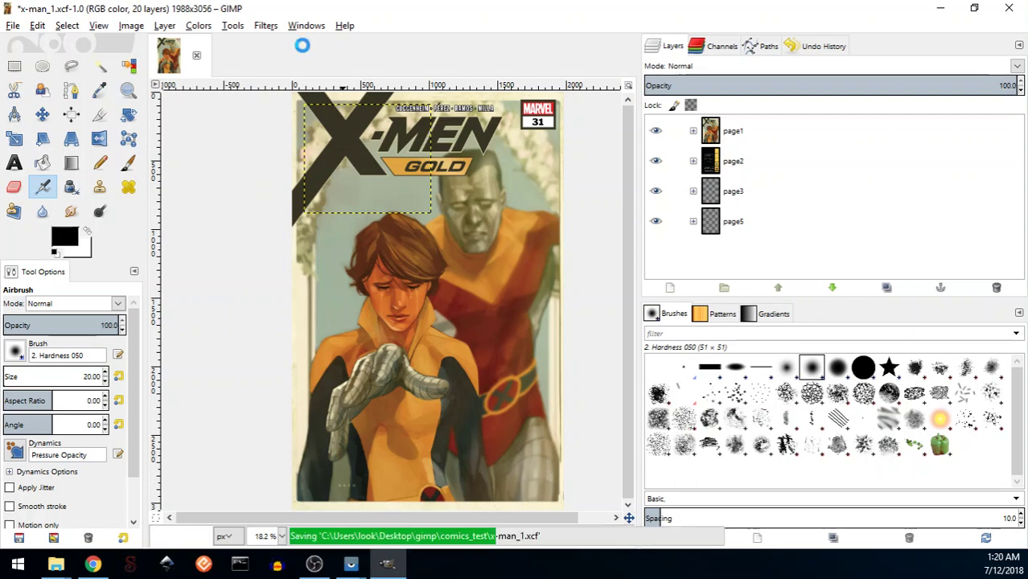
# Launch Tools > Epub > EpubSystems Fixed Layout Exporter V5.2 and set Flexible Container to No.
pyautogui.click(235, 26)
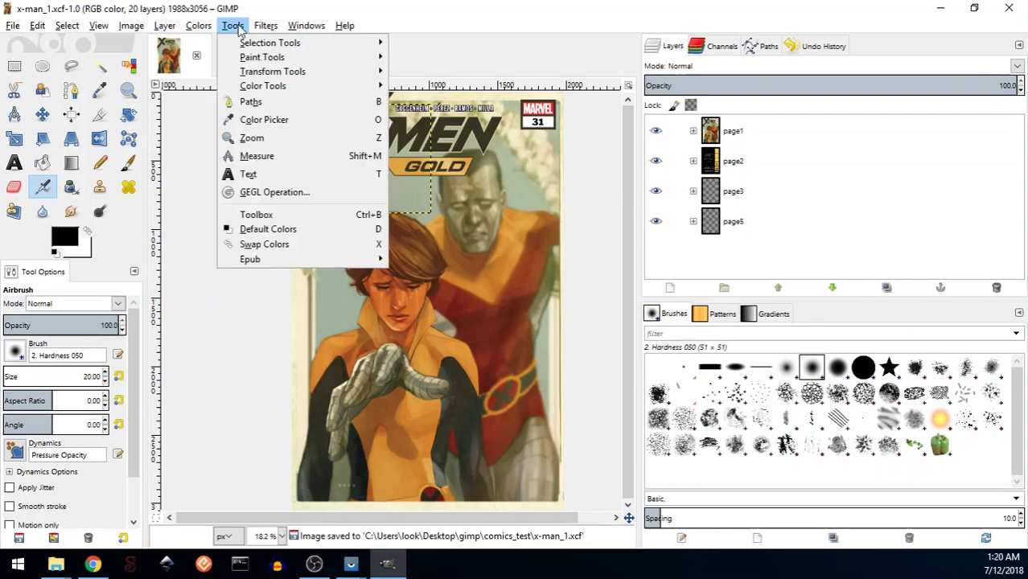
pyautogui.moveTo(318, 262)
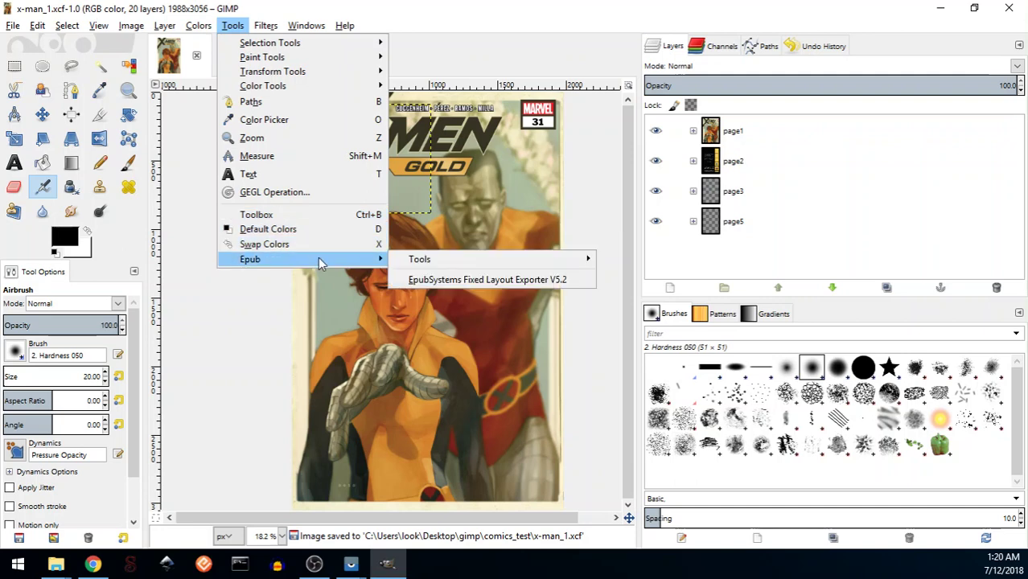
pyautogui.click(441, 274)
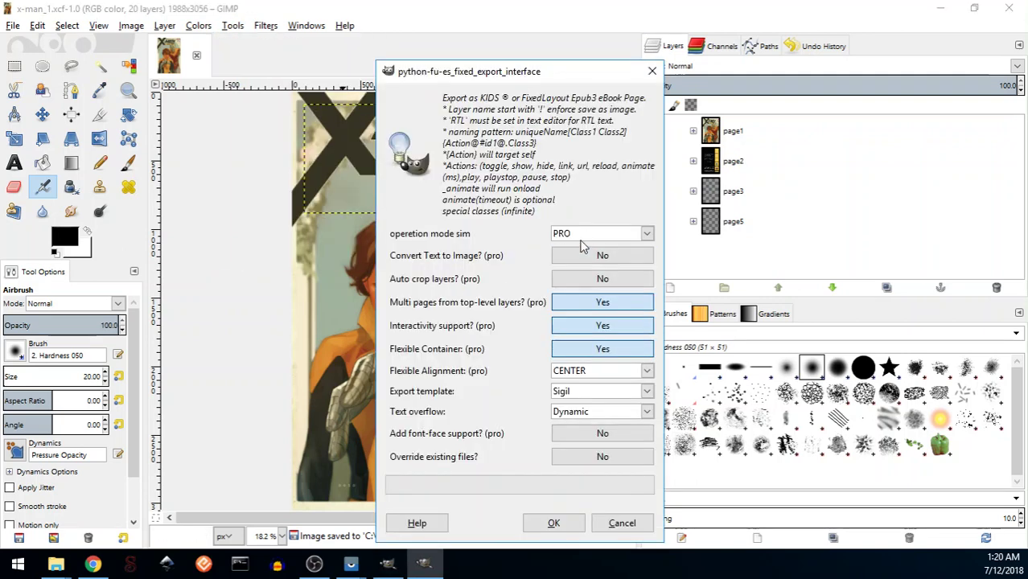
pyautogui.click(595, 349)
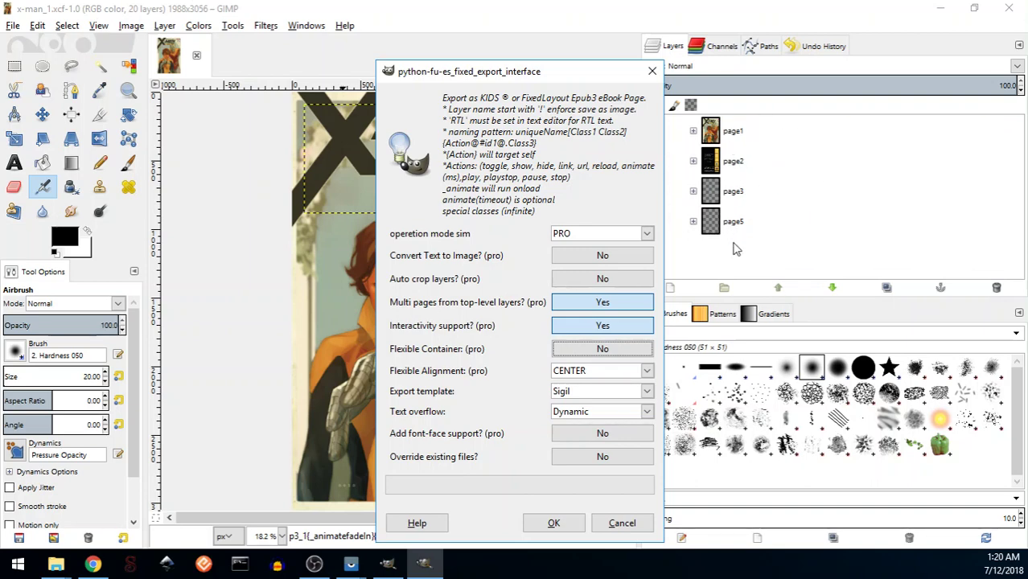
# Confirm the export, check the comics_test folder while exporter.exe runs, then return to GIMP.
pyautogui.click(555, 523)
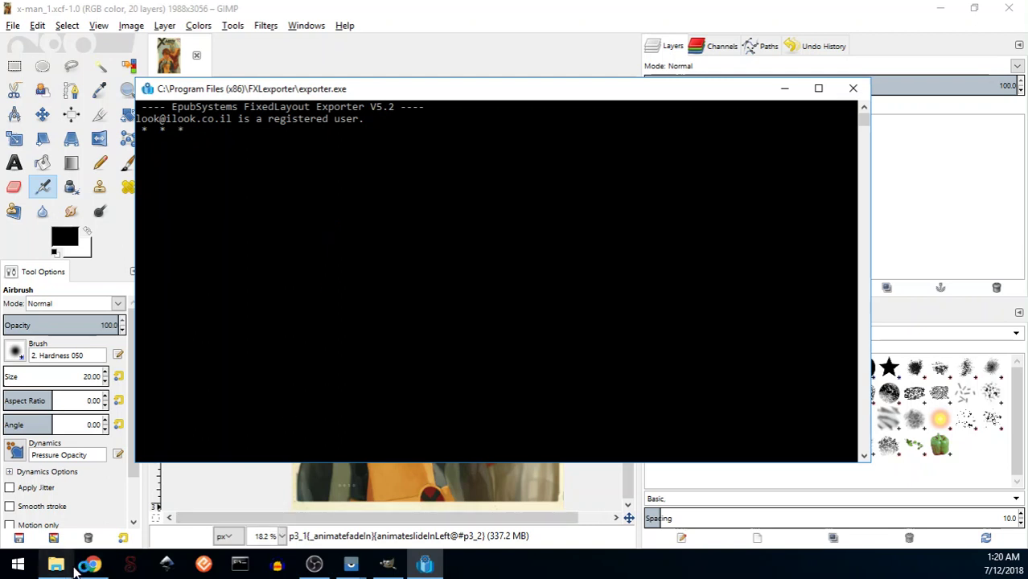
pyautogui.click(56, 564)
pyautogui.click(60, 536)
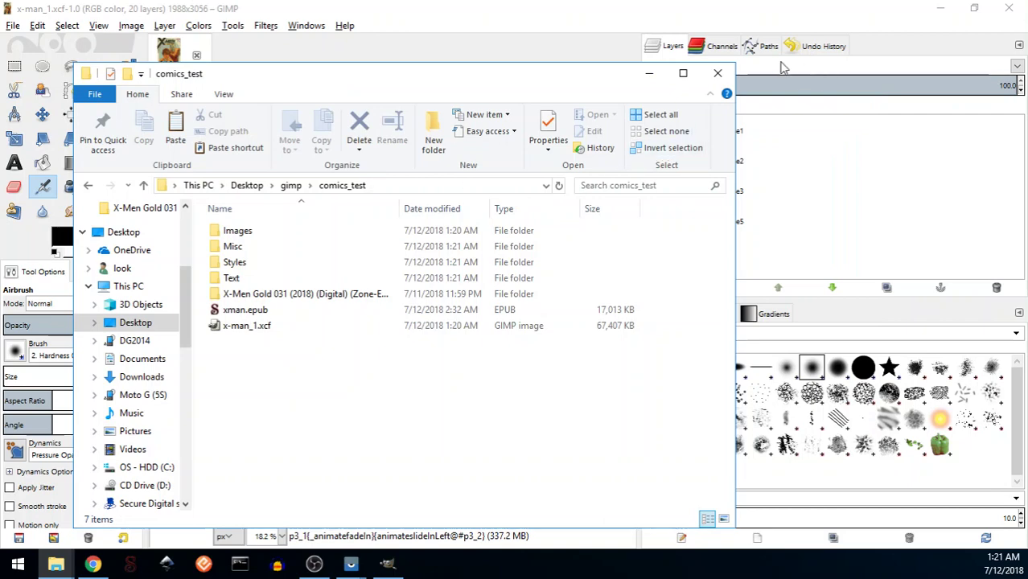
pyautogui.click(730, 21)
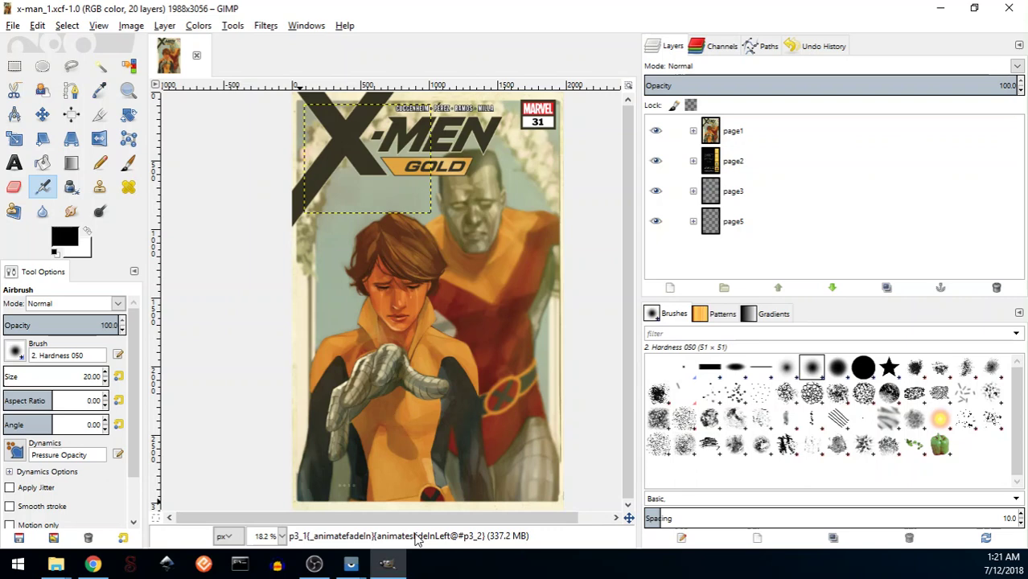
# Look over the Images, Styles and Text folders in comics_test, then open xman.epub in Sigil.
pyautogui.moveTo(56, 563)
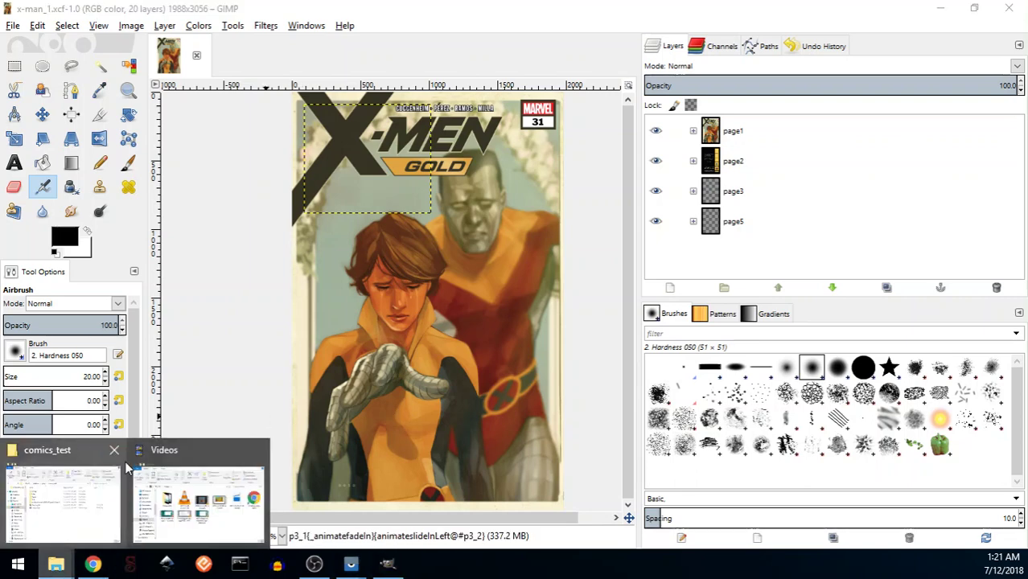
pyautogui.click(78, 495)
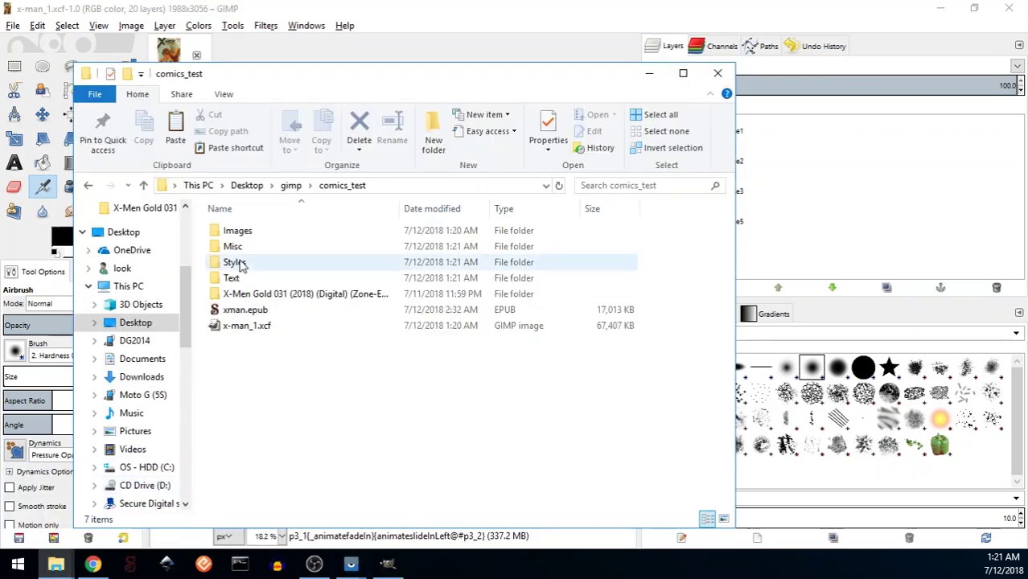
pyautogui.click(232, 233)
pyautogui.click(236, 265)
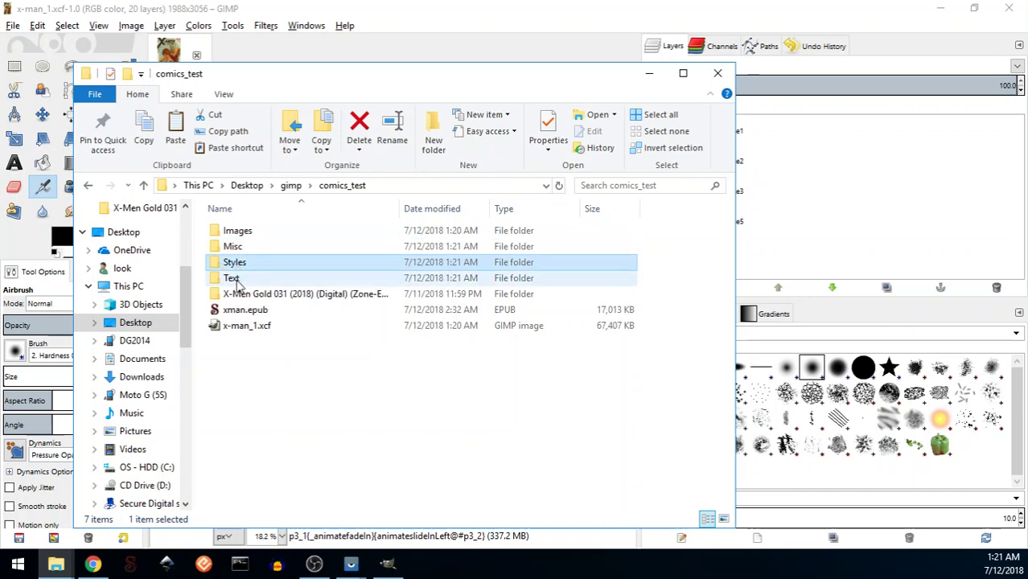
pyautogui.click(236, 280)
pyautogui.click(236, 232)
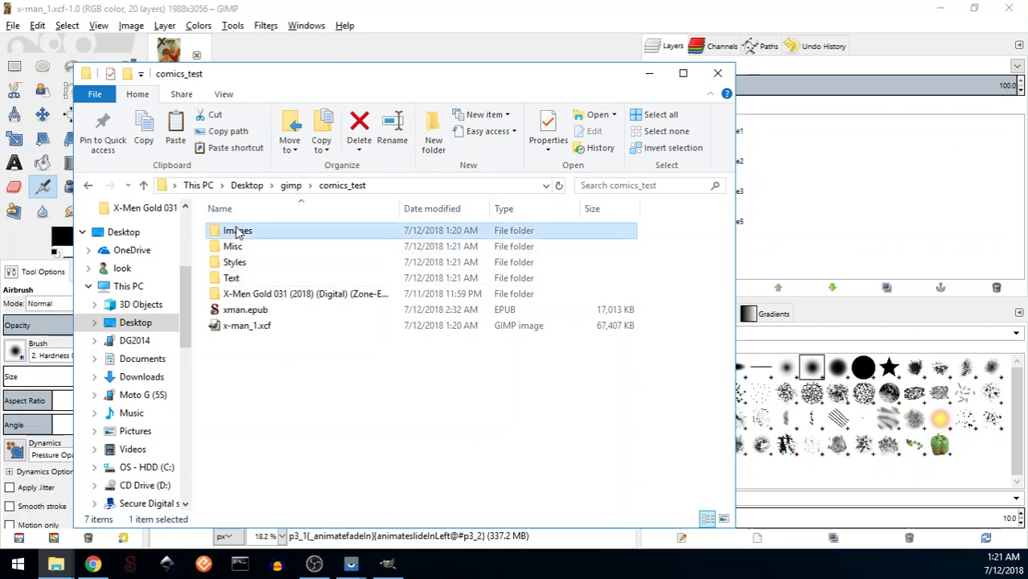
pyautogui.keyDown('shift'); pyautogui.click(233, 278); pyautogui.keyUp('shift')
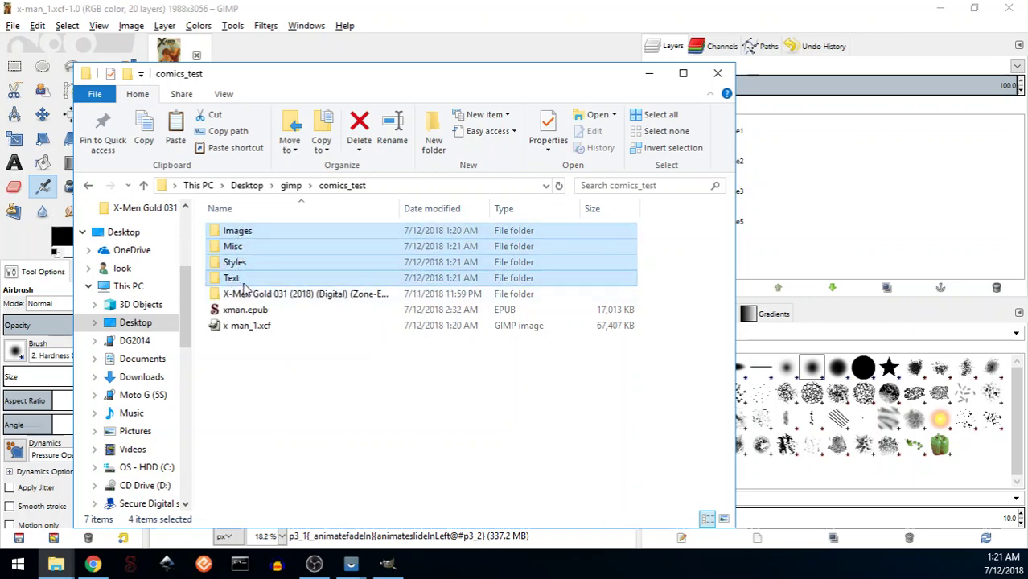
pyautogui.click(269, 359)
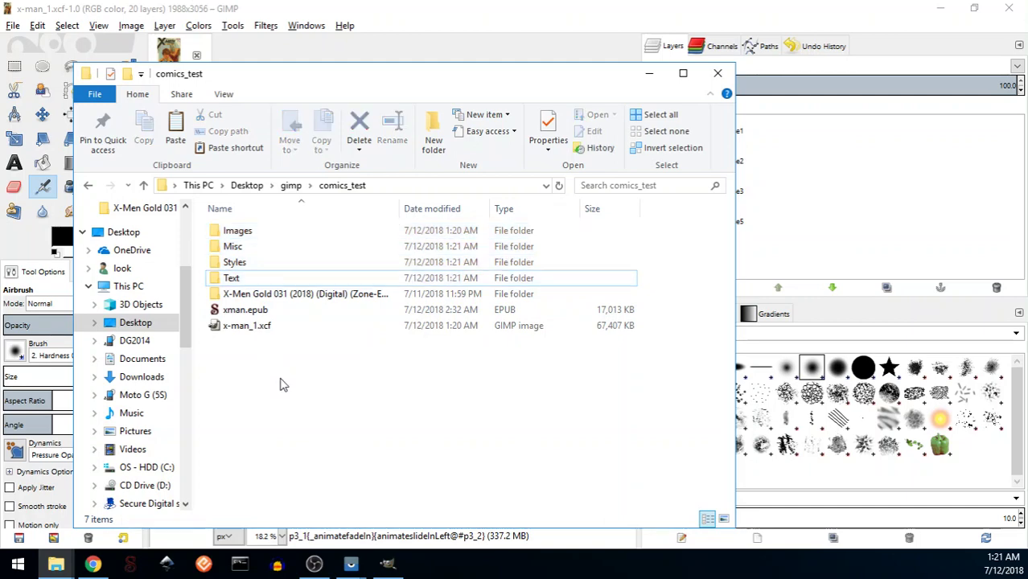
pyautogui.doubleClick(250, 311)
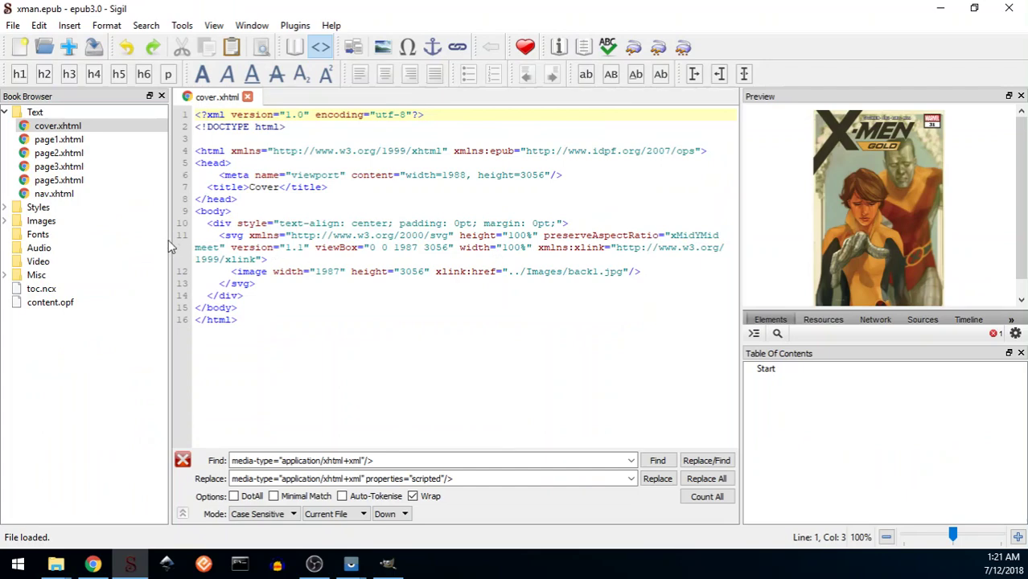
pyautogui.moveTo(167, 236); pyautogui.dragTo(249, 234)
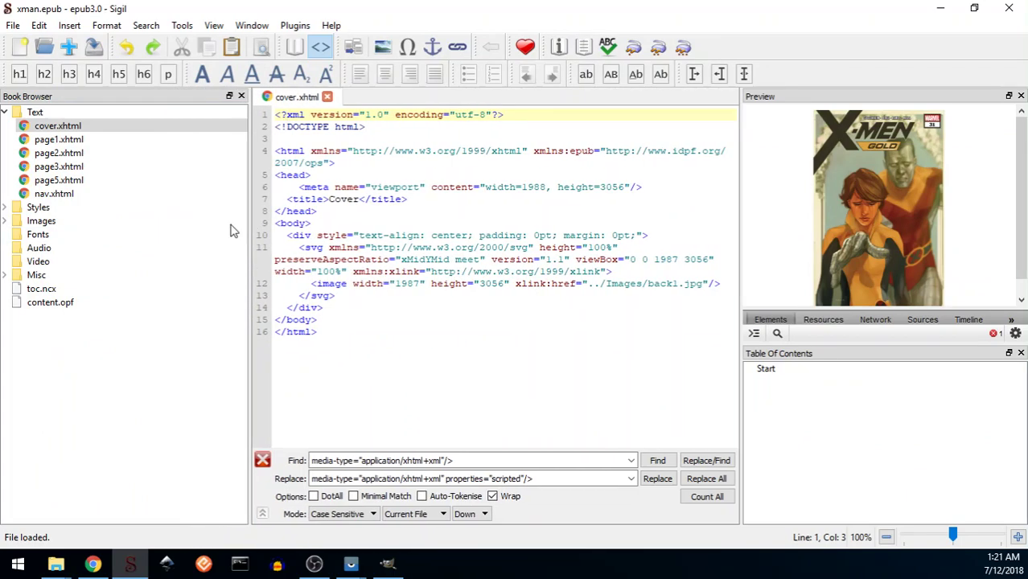
pyautogui.click(36, 113)
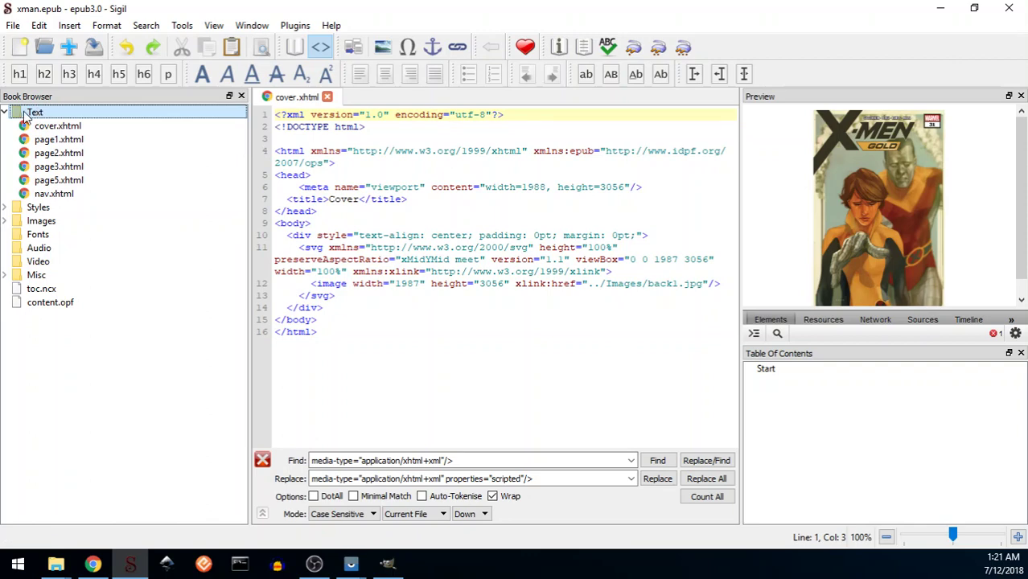
pyautogui.click(7, 113)
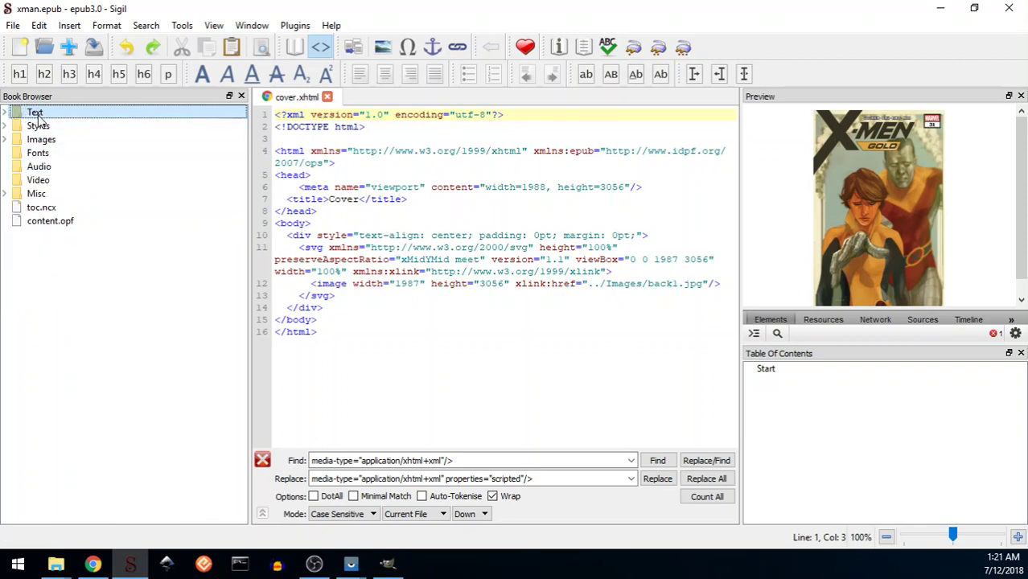
pyautogui.rightClick(36, 117)
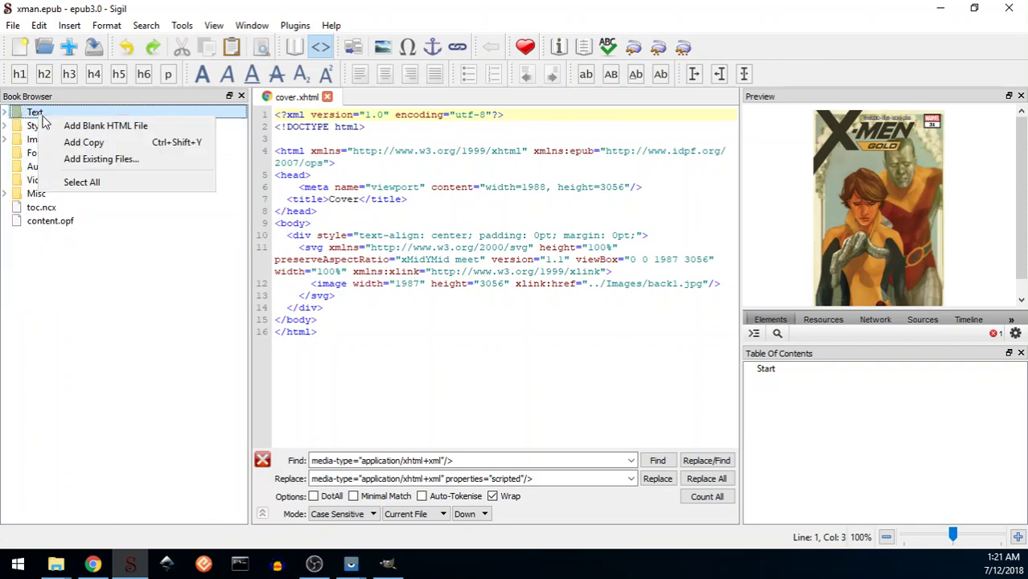
pyautogui.click(95, 160)
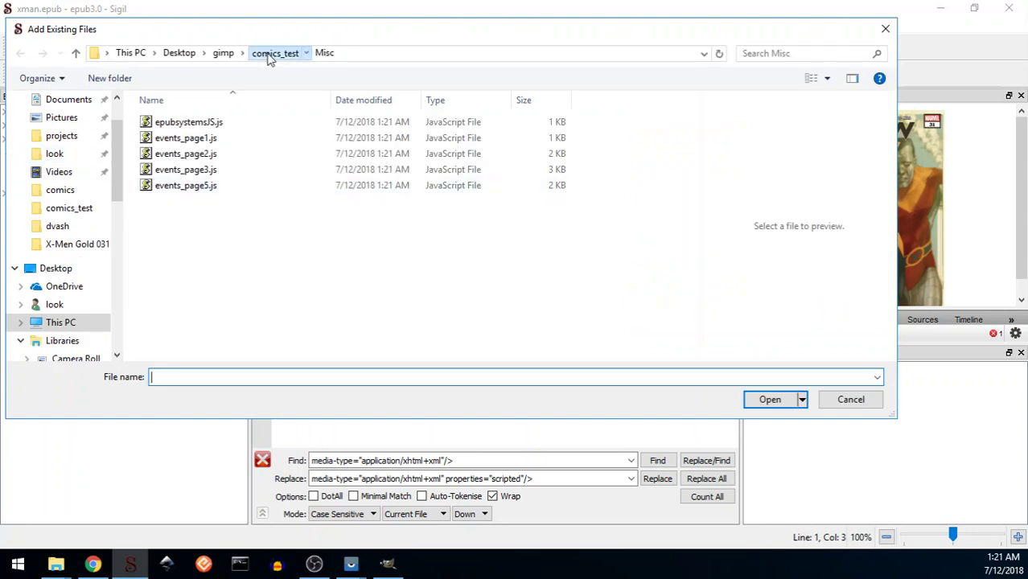
pyautogui.click(269, 55)
pyautogui.doubleClick(165, 169)
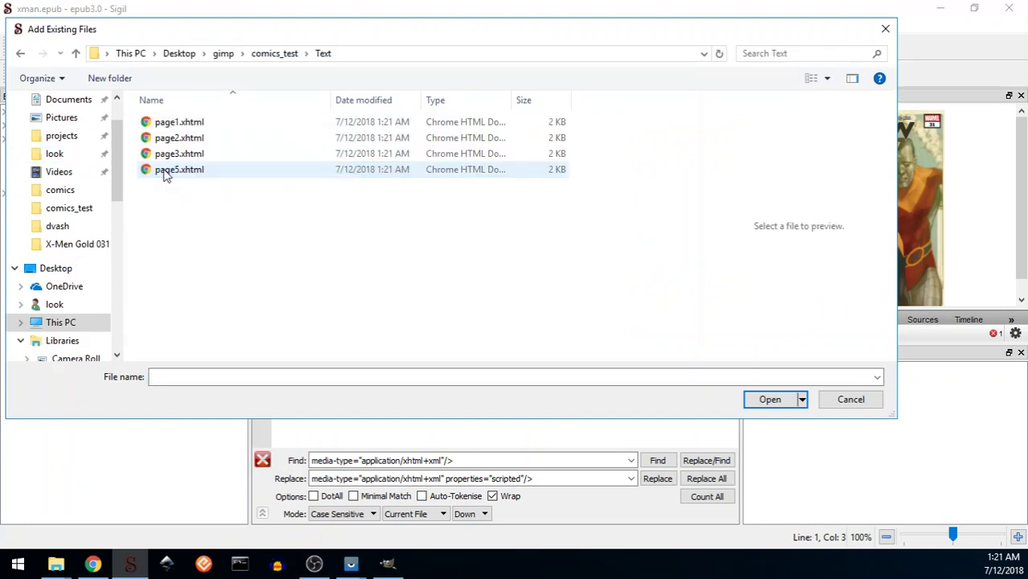
pyautogui.moveTo(191, 206); pyautogui.dragTo(165, 117)
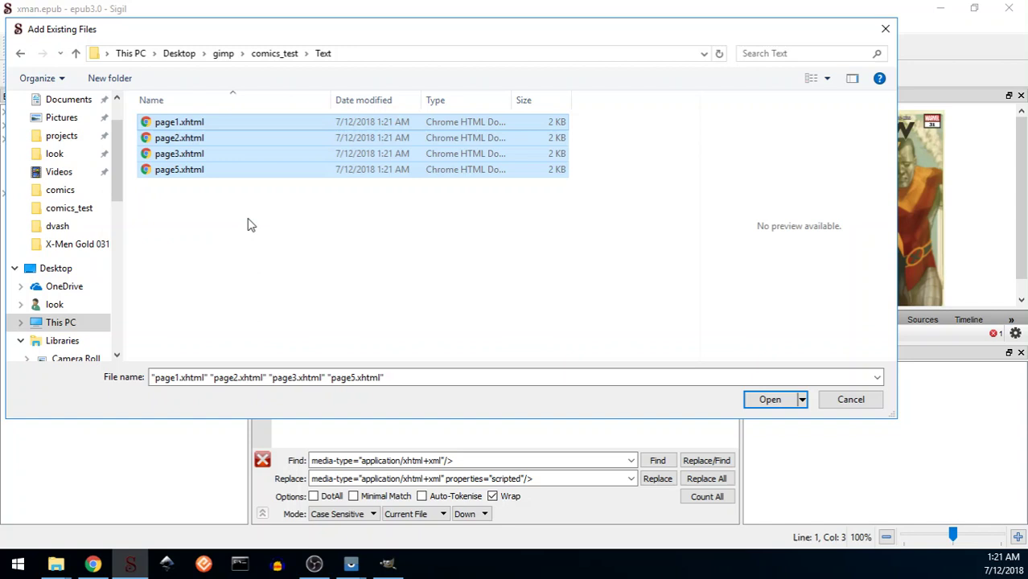
pyautogui.click(851, 400)
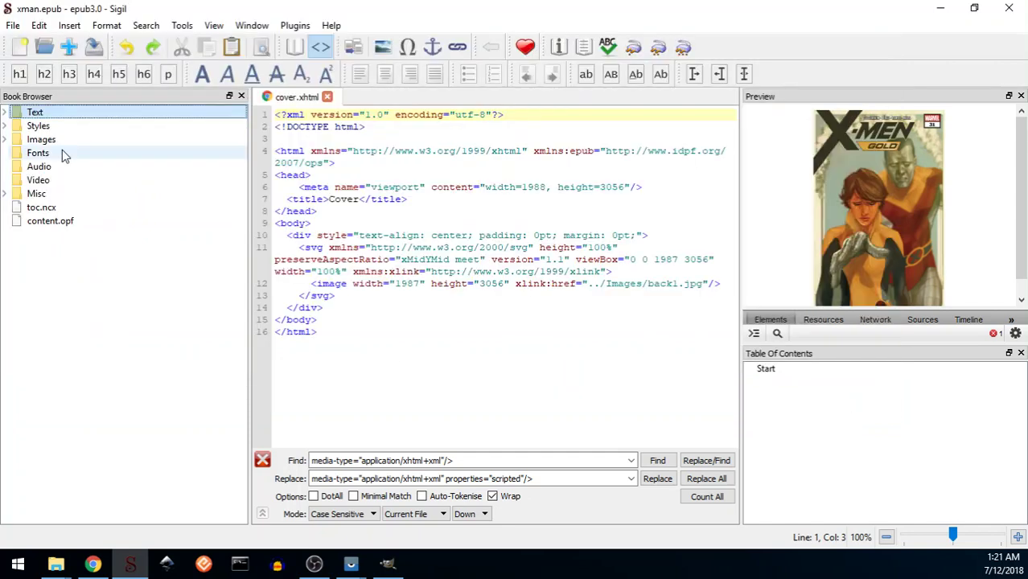
# Check the book's Styles (animate.css, page2.css) and Images folders, then expand the Misc folder.
pyautogui.click(5, 127)
pyautogui.click(55, 140)
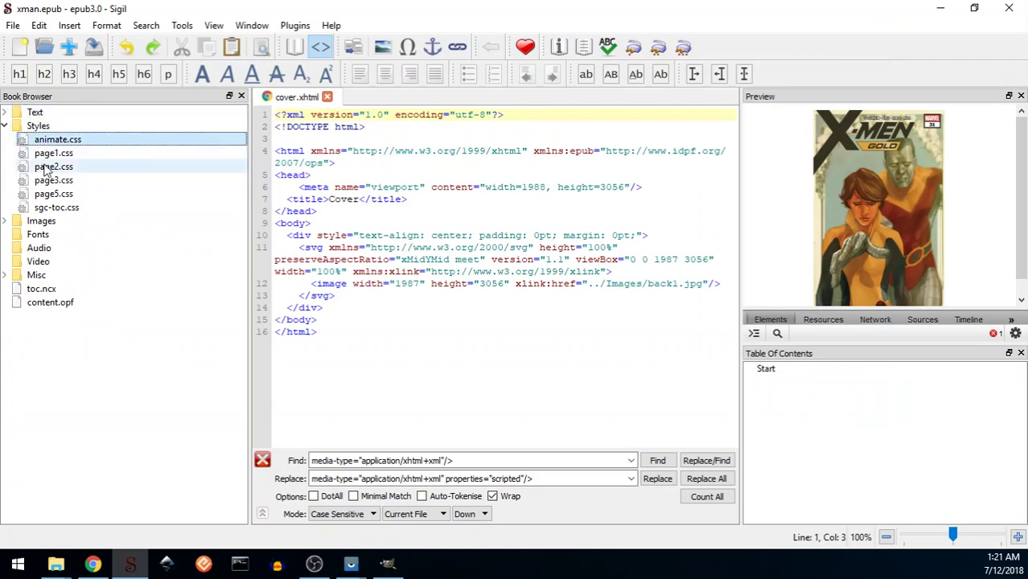
pyautogui.click(51, 166)
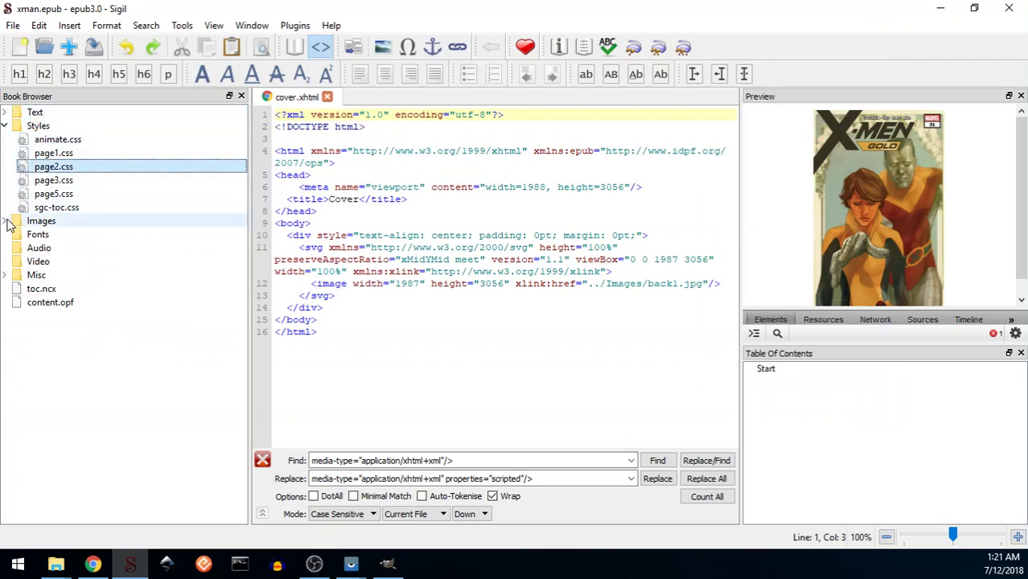
pyautogui.click(38, 221)
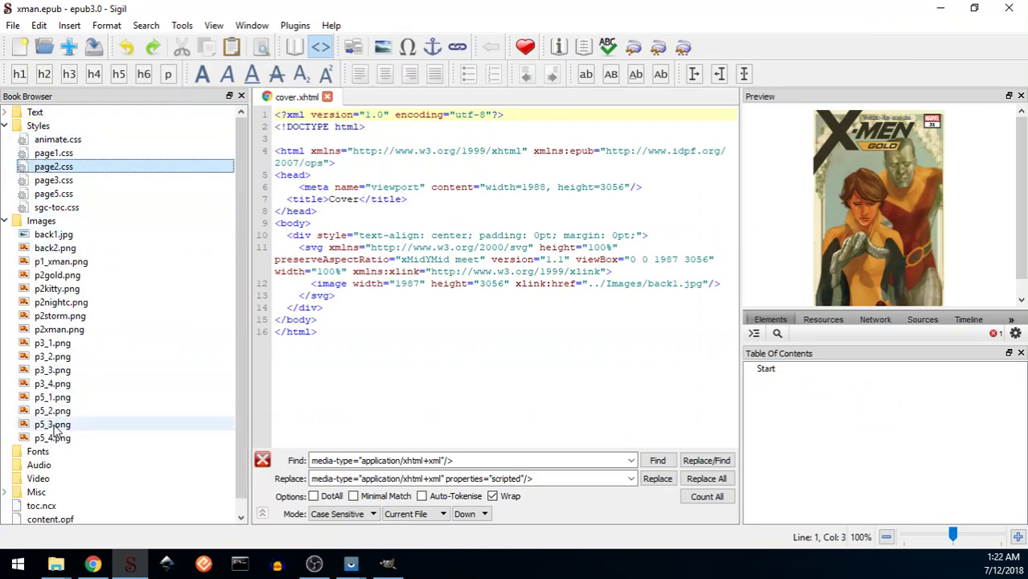
pyautogui.click(4, 222)
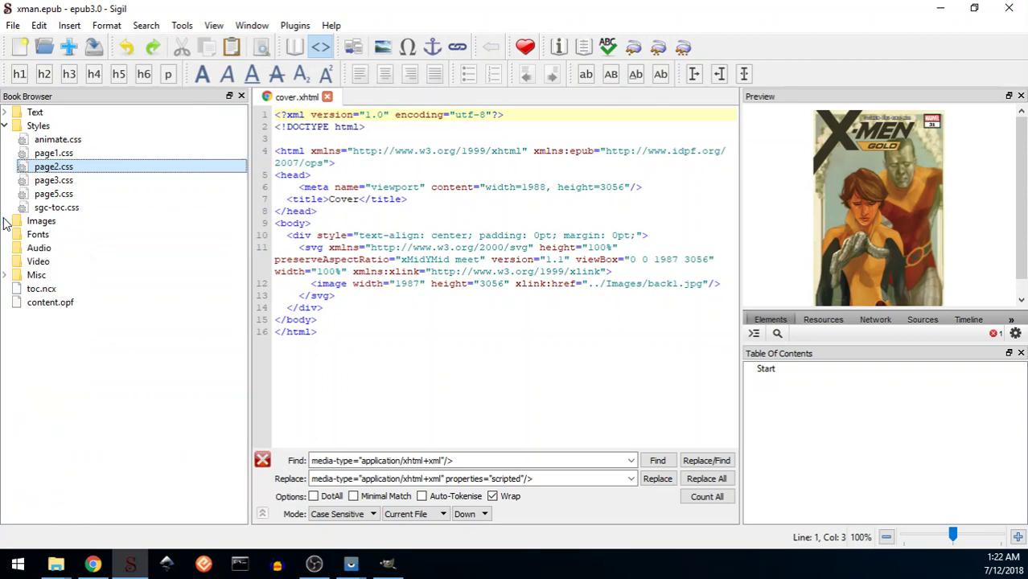
pyautogui.click(5, 125)
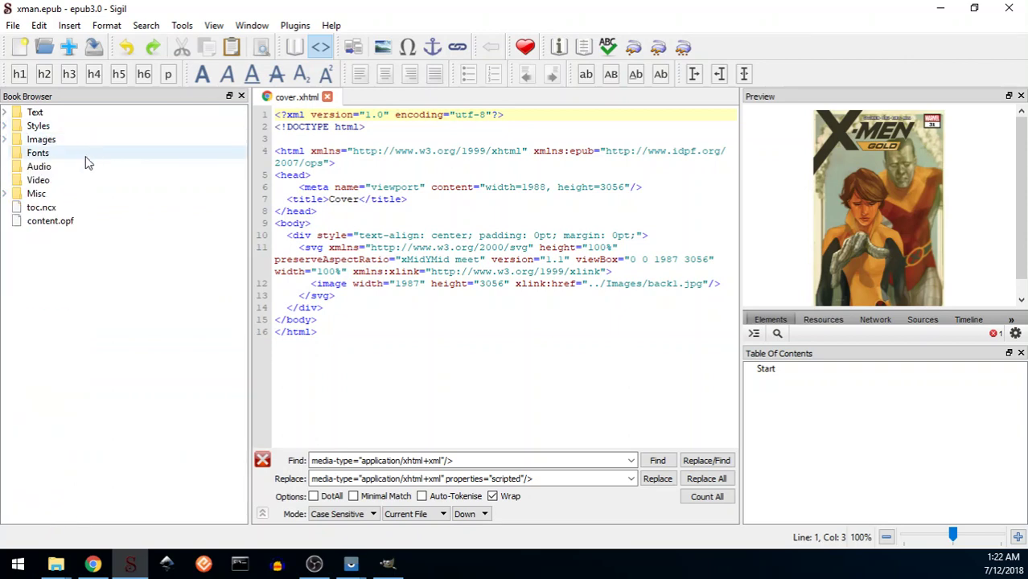
pyautogui.click(5, 196)
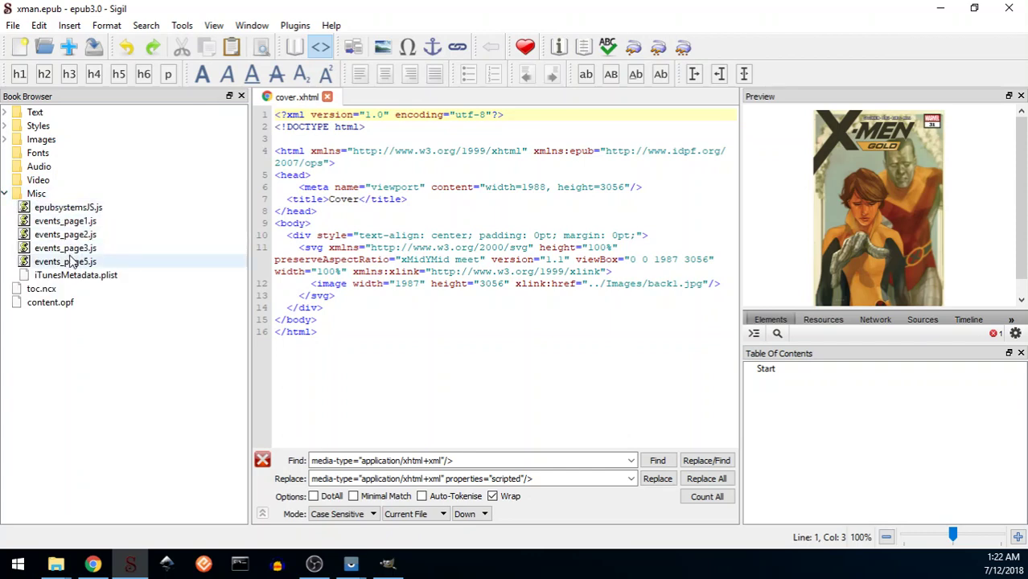
pyautogui.click(36, 196)
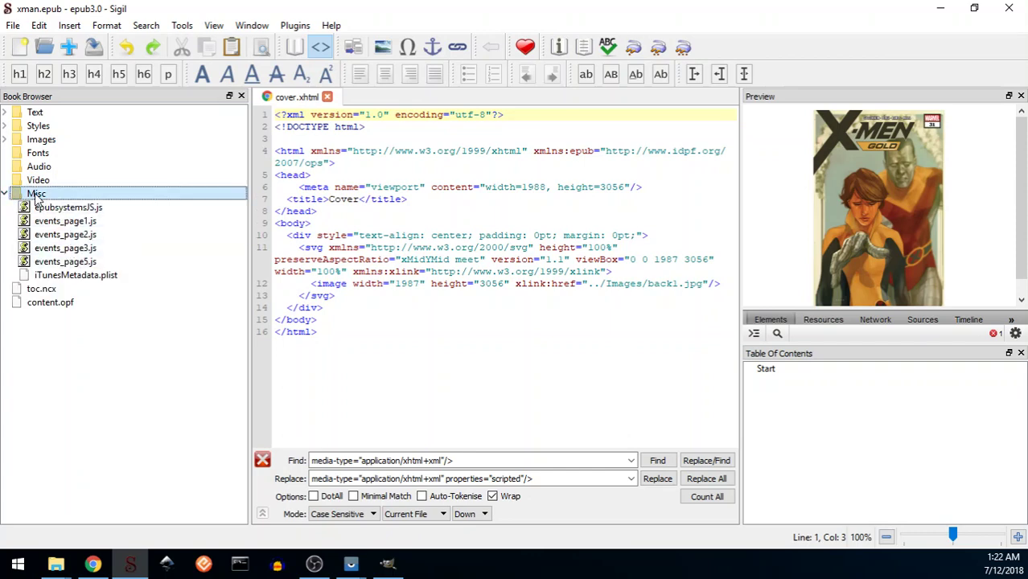
# Add all five .js files from comics_test\Misc to the book's Misc folder.
pyautogui.rightClick(36, 196)
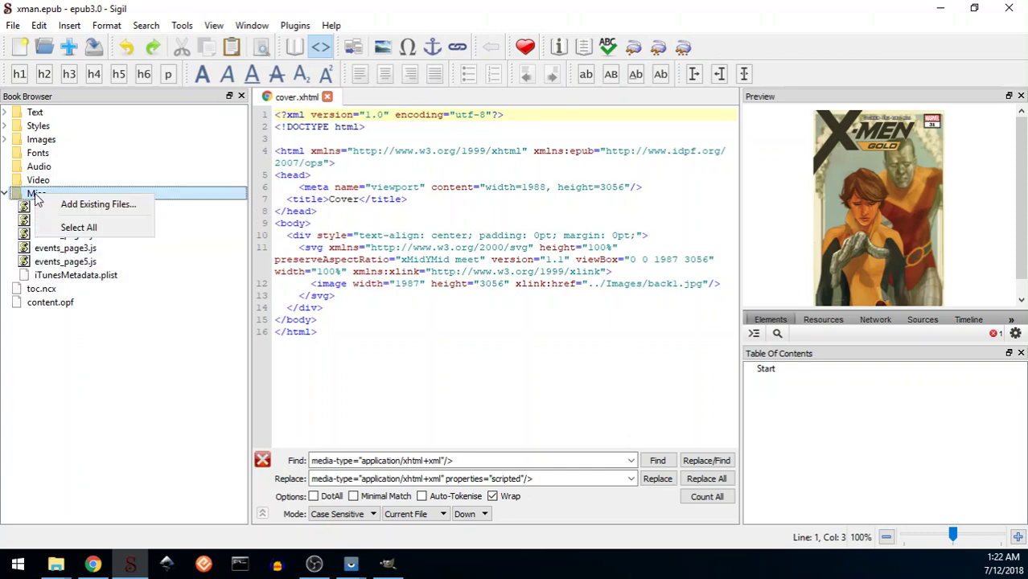
pyautogui.click(83, 206)
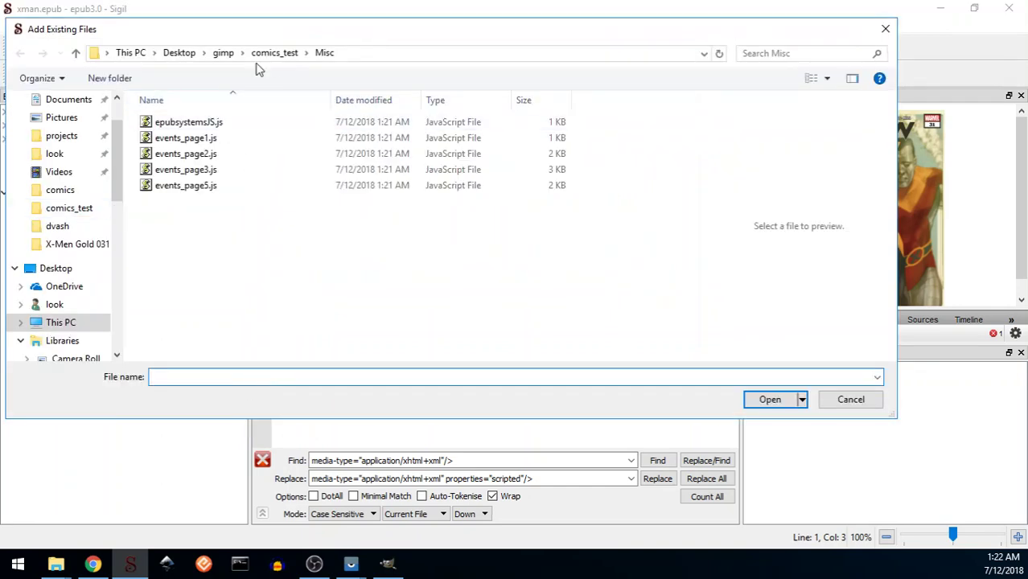
pyautogui.click(274, 53)
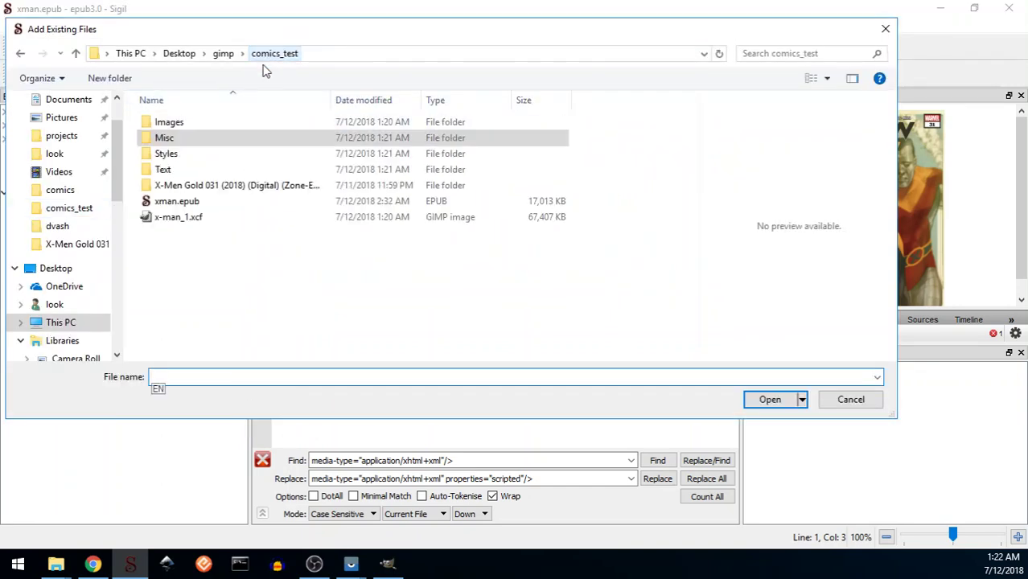
pyautogui.doubleClick(160, 138)
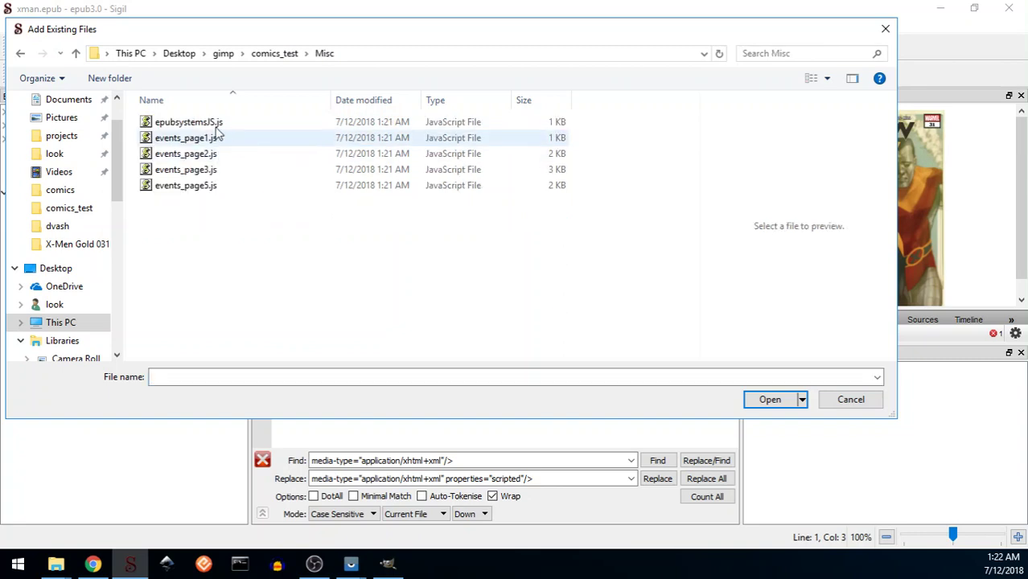
pyautogui.click(193, 123)
pyautogui.hotkey('ctrl', 'a')
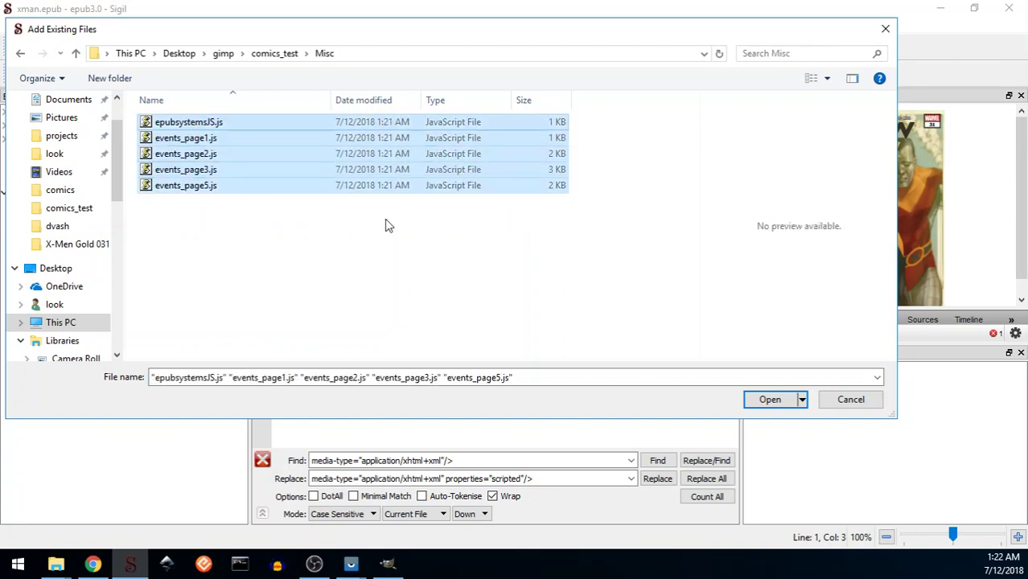
pyautogui.click(770, 399)
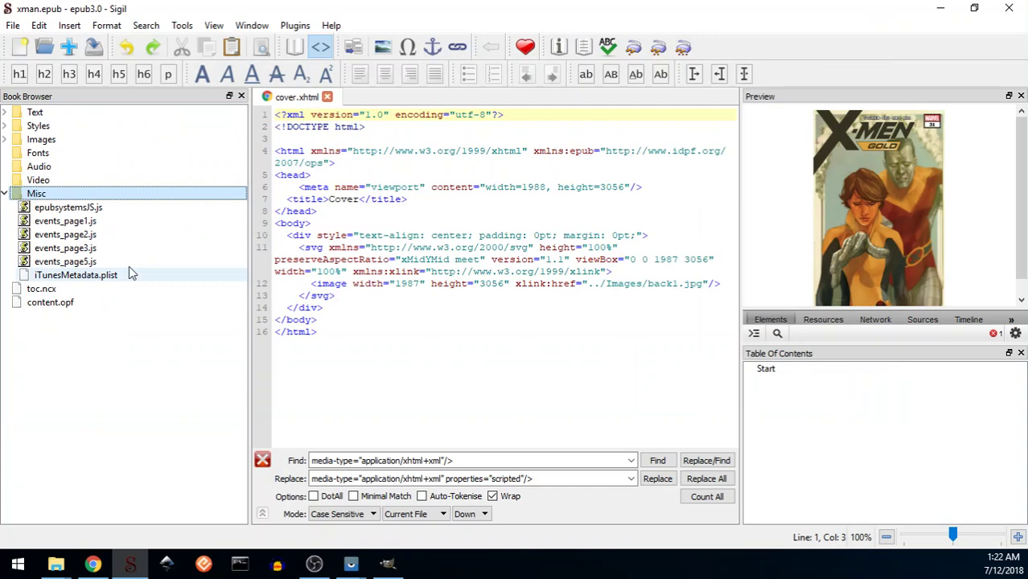
pyautogui.click(8, 193)
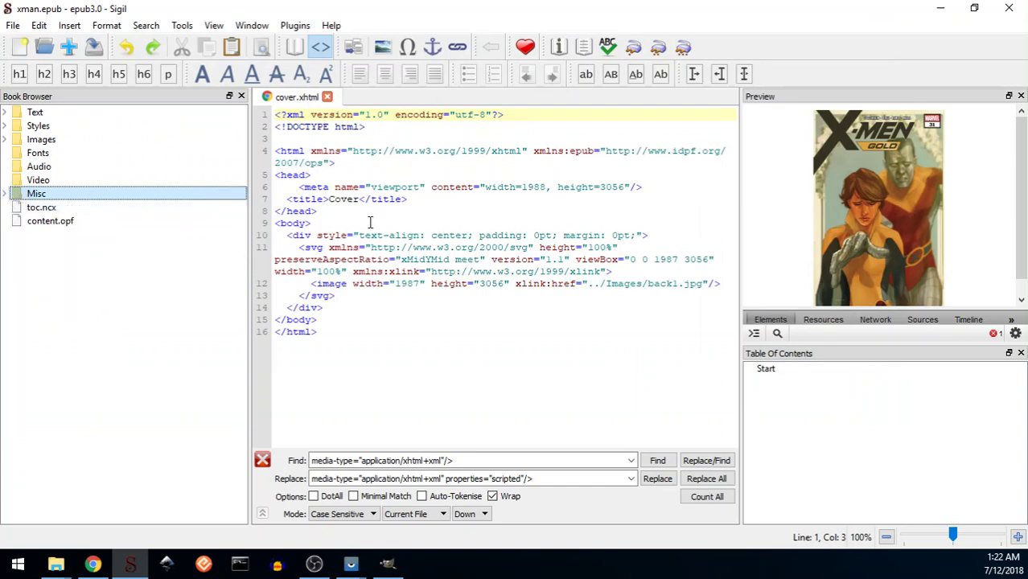
# In content.opf, review the rendition metadata lines and the 'portrait' orientation value.
pyautogui.click(6, 113)
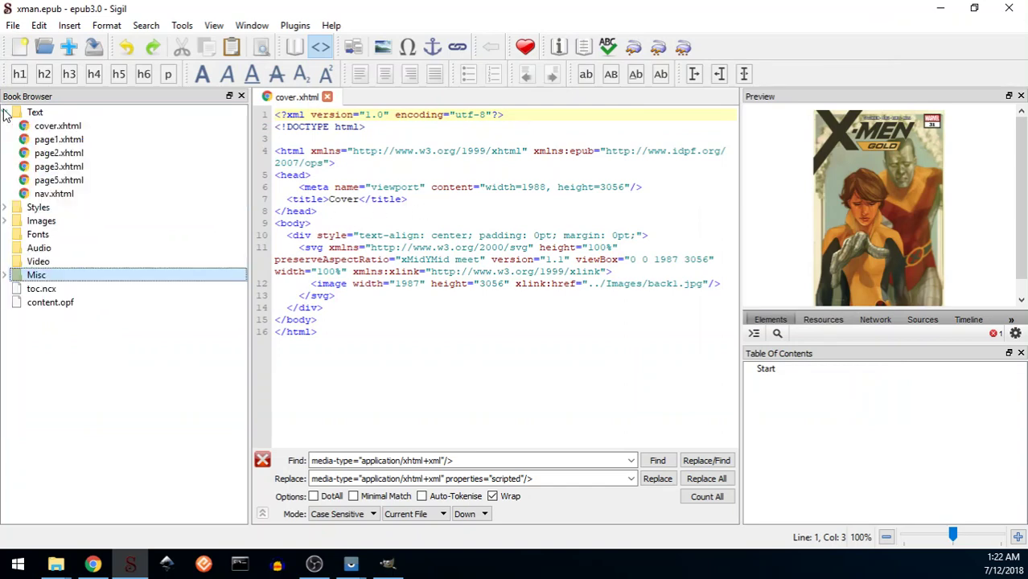
pyautogui.doubleClick(44, 302)
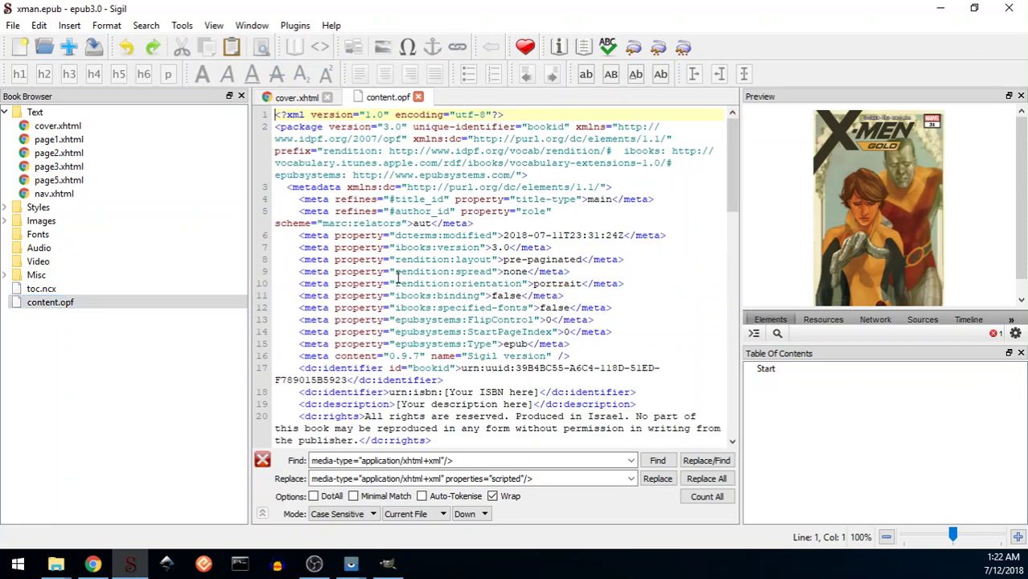
pyautogui.scroll(-2, 423, 175)
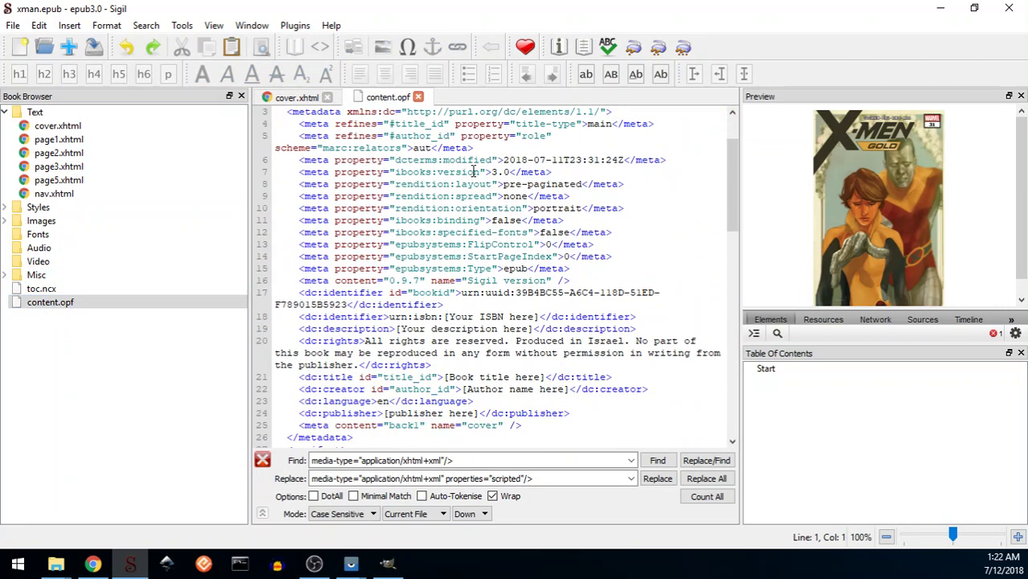
pyautogui.moveTo(452, 172); pyautogui.dragTo(637, 206)
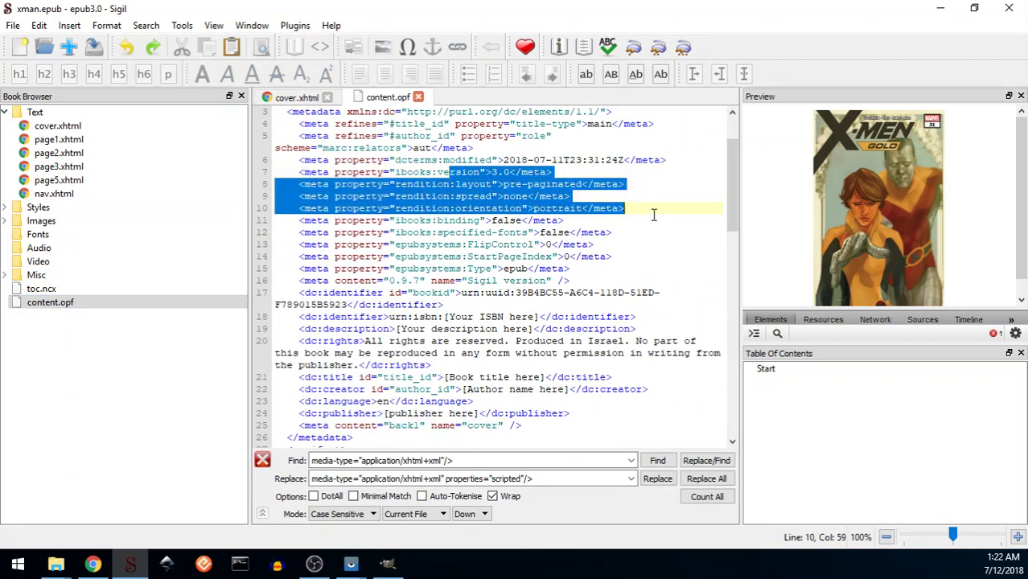
pyautogui.click(654, 215)
pyautogui.doubleClick(558, 209)
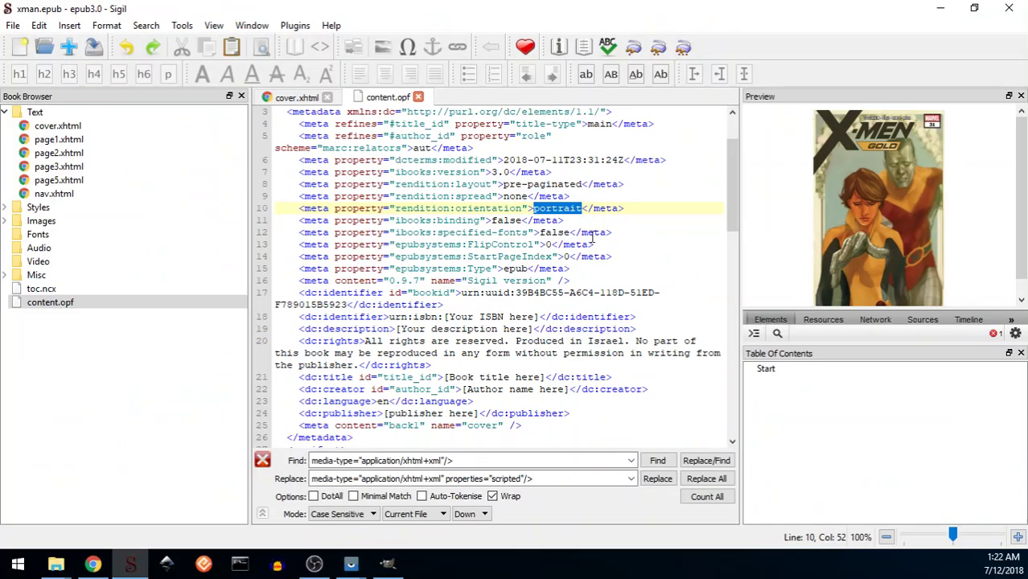
# Find page2's properties="scripted" manifest entry, then open page2.xhtml.
pyautogui.scroll(-4, 593, 236)
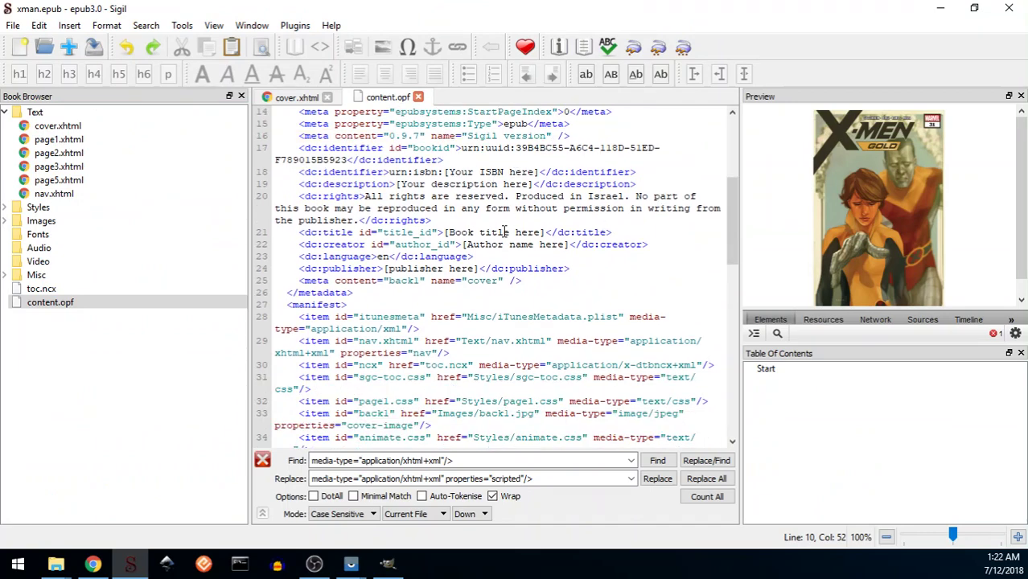
pyautogui.scroll(-4, 544, 232)
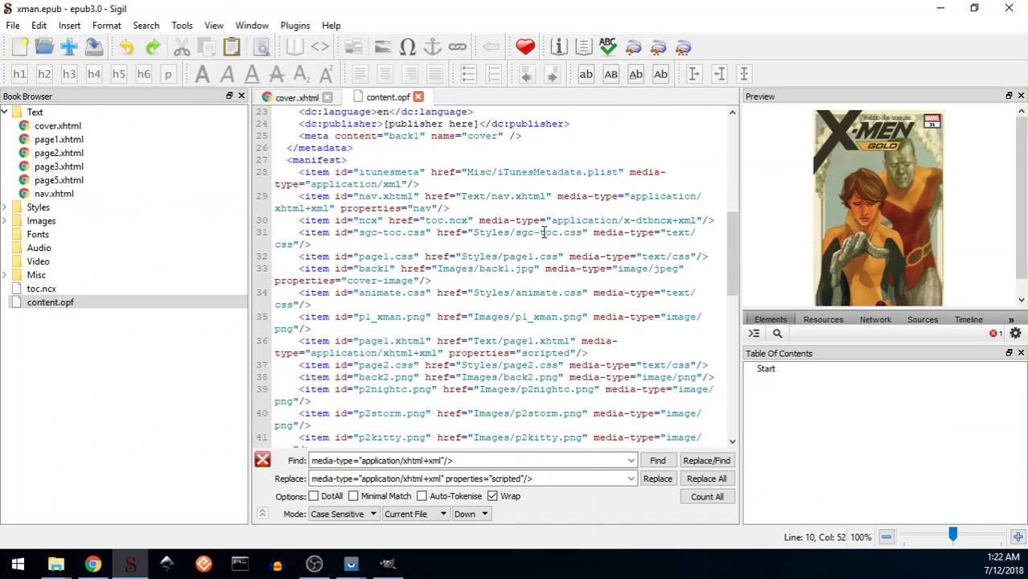
pyautogui.scroll(-8, 544, 233)
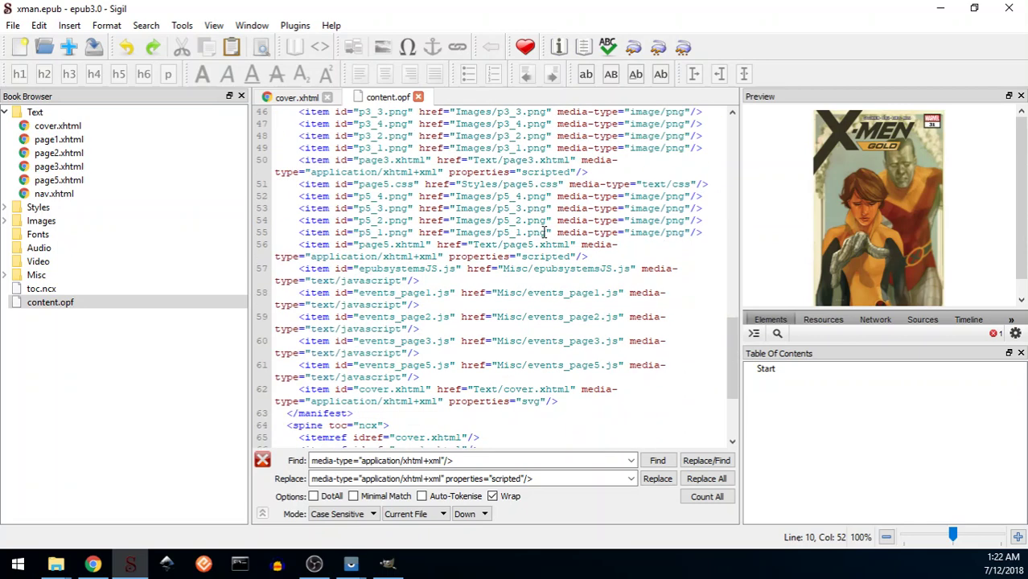
pyautogui.scroll(3, 581, 279)
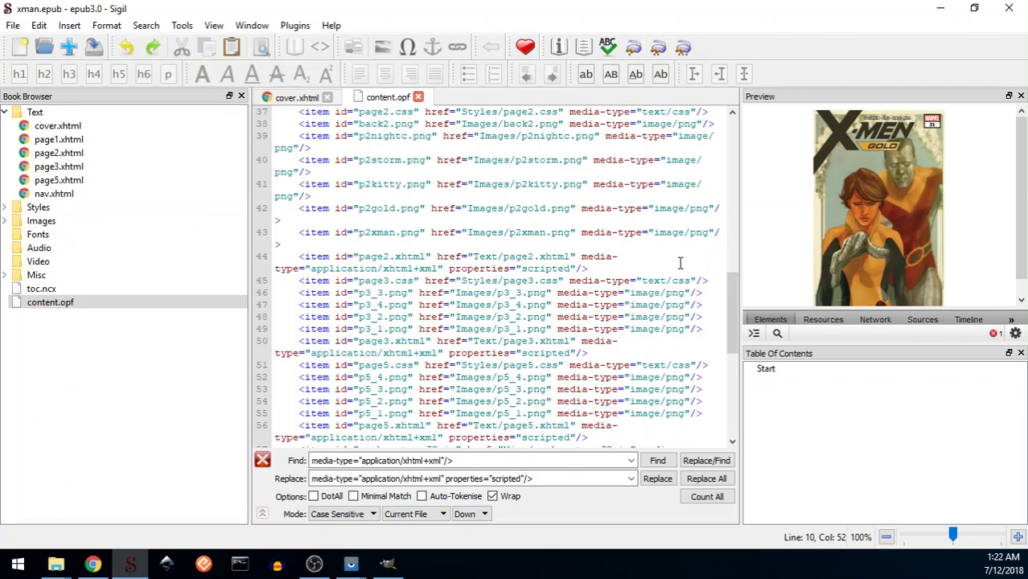
pyautogui.moveTo(449, 269); pyautogui.dragTo(573, 268)
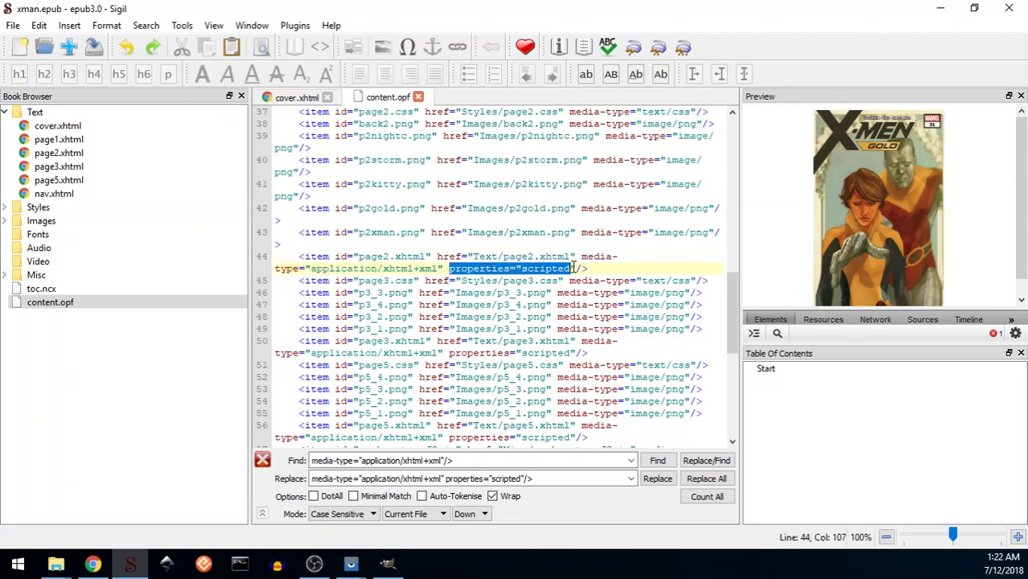
pyautogui.click(609, 256)
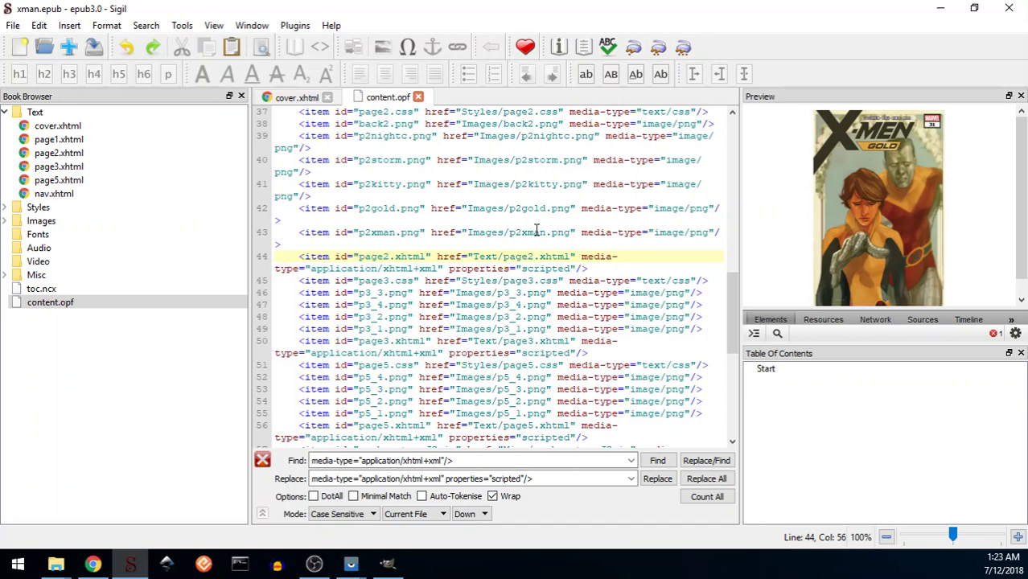
pyautogui.doubleClick(63, 154)
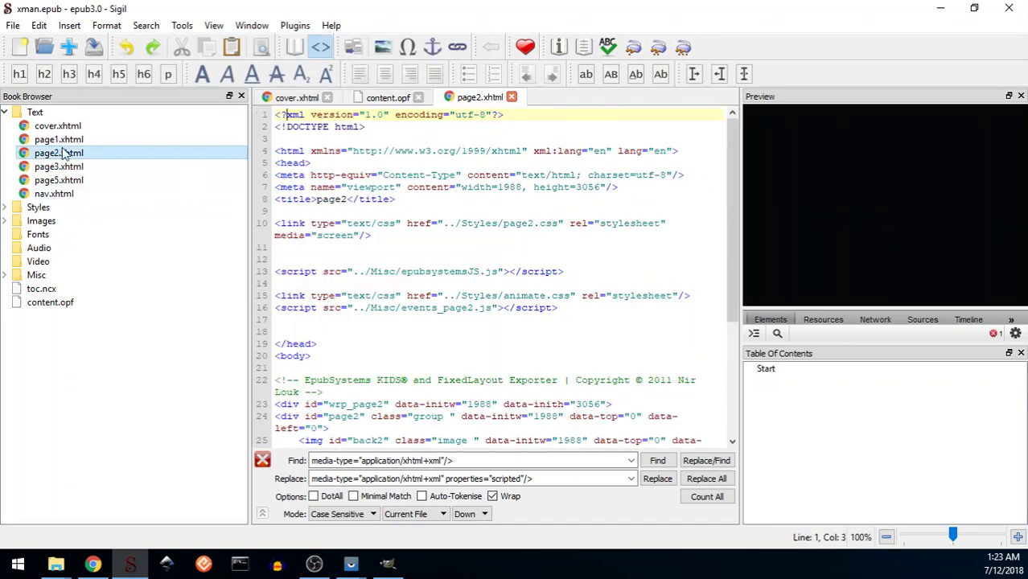
# Preview page1.xhtml animating and rearrange the preview and code editor panes.
pyautogui.doubleClick(60, 139)
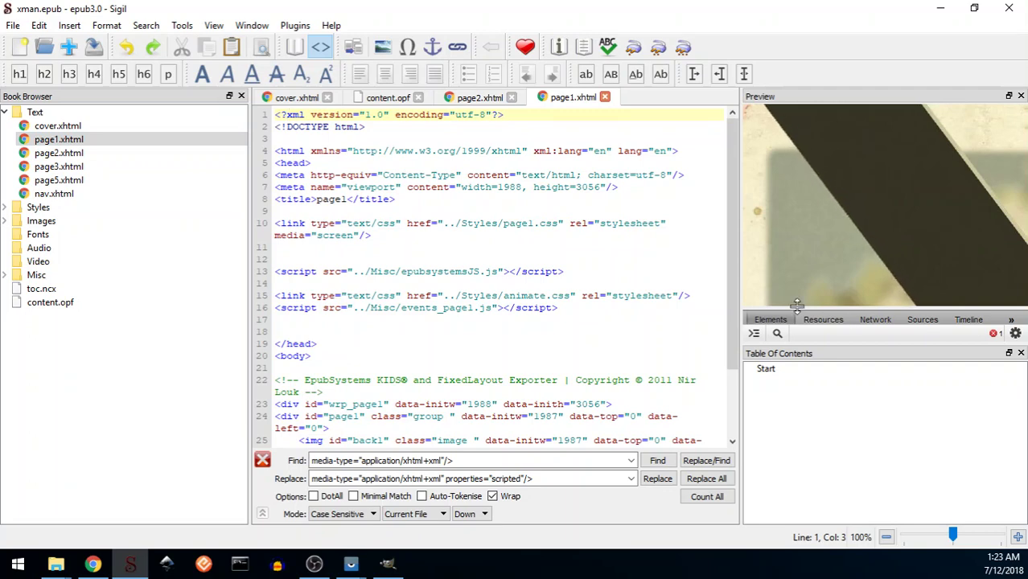
pyautogui.moveTo(738, 291); pyautogui.dragTo(559, 291)
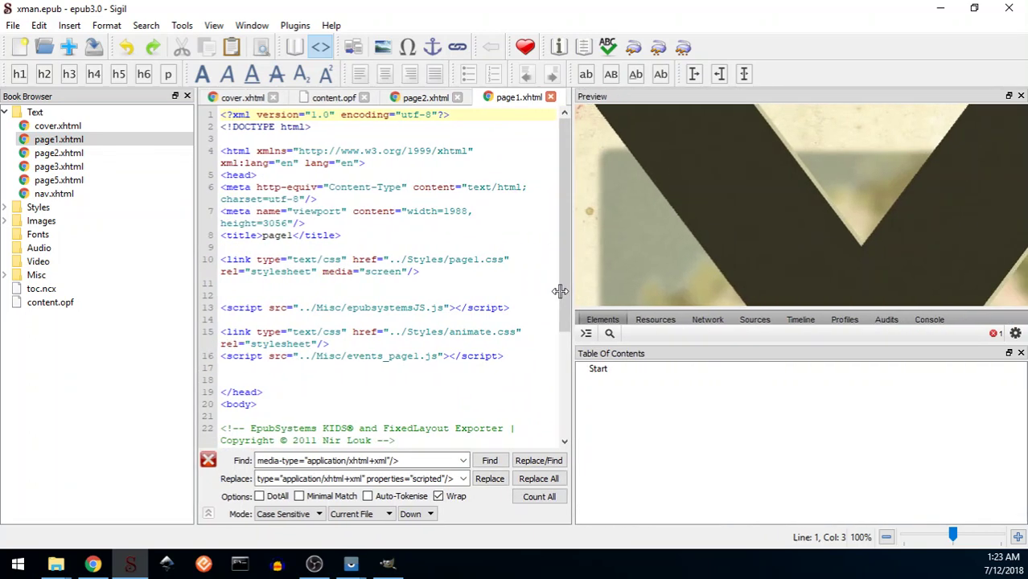
pyautogui.moveTo(818, 322); pyautogui.dragTo(845, 448)
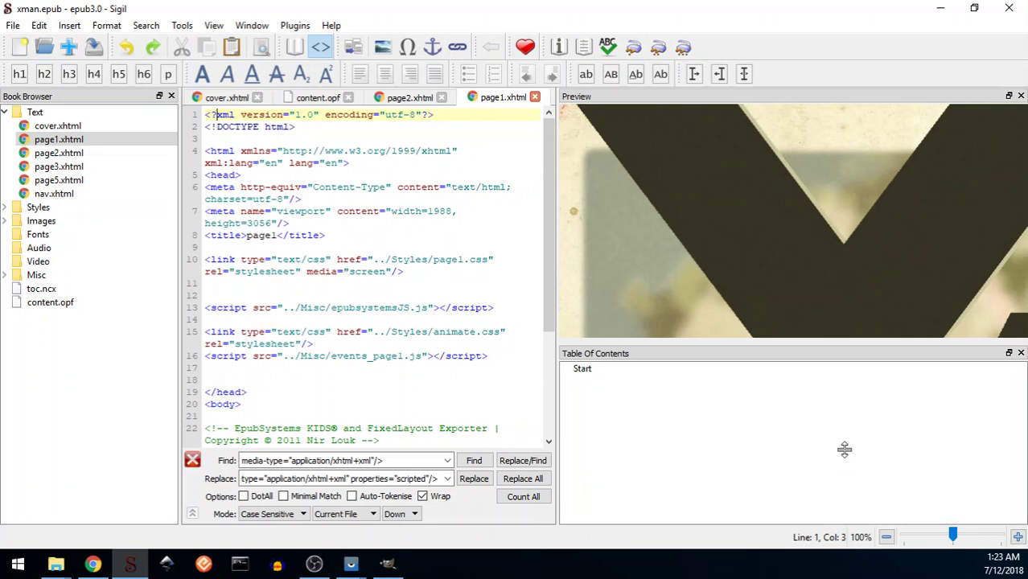
pyautogui.moveTo(824, 278); pyautogui.dragTo(823, 284)
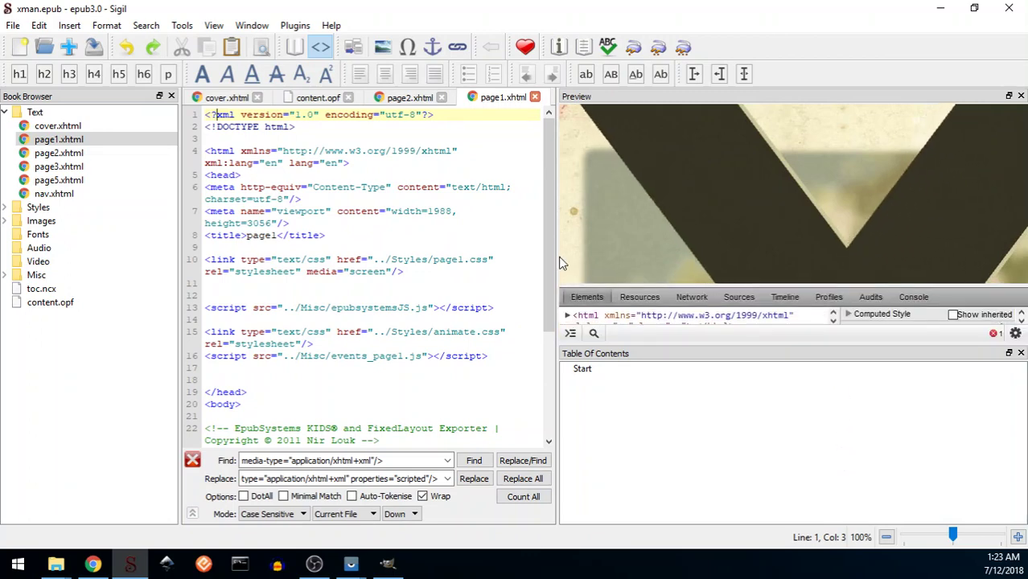
pyautogui.moveTo(557, 246); pyautogui.dragTo(598, 242)
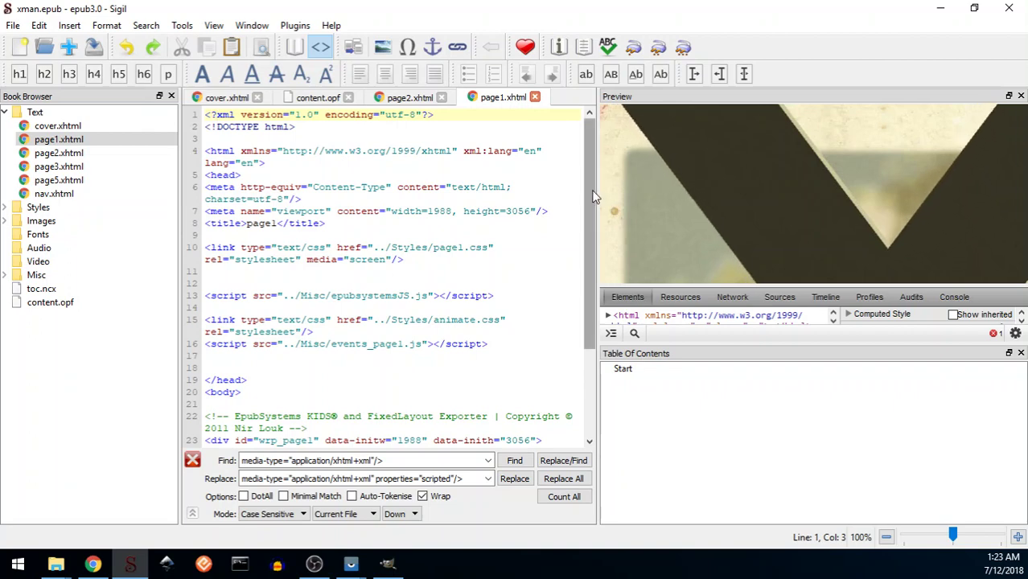
pyautogui.moveTo(599, 188); pyautogui.dragTo(660, 182)
# Open page3.xhtml and select its 1988×3056 viewport meta line.
pyautogui.doubleClick(59, 166)
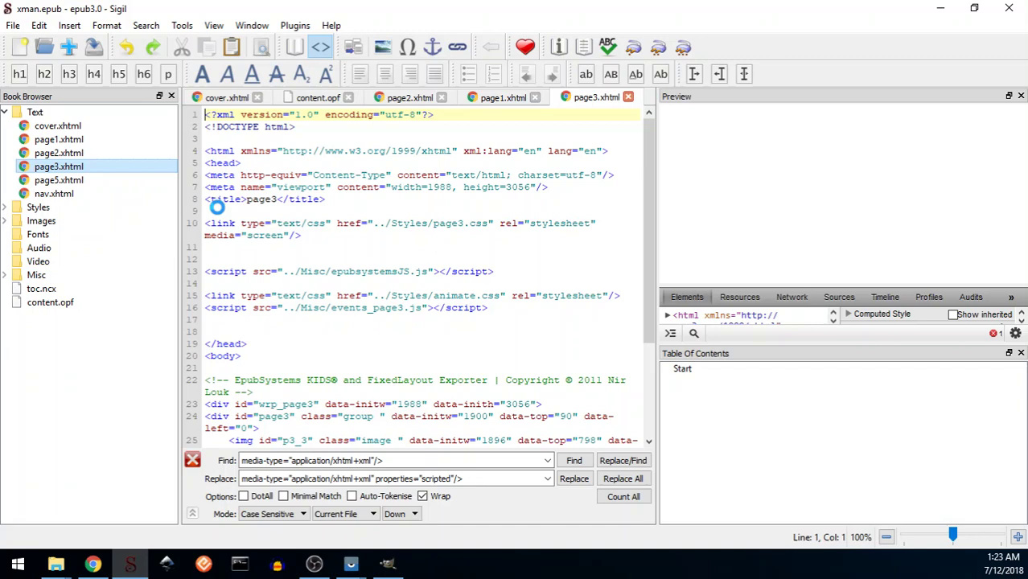
pyautogui.click(276, 210)
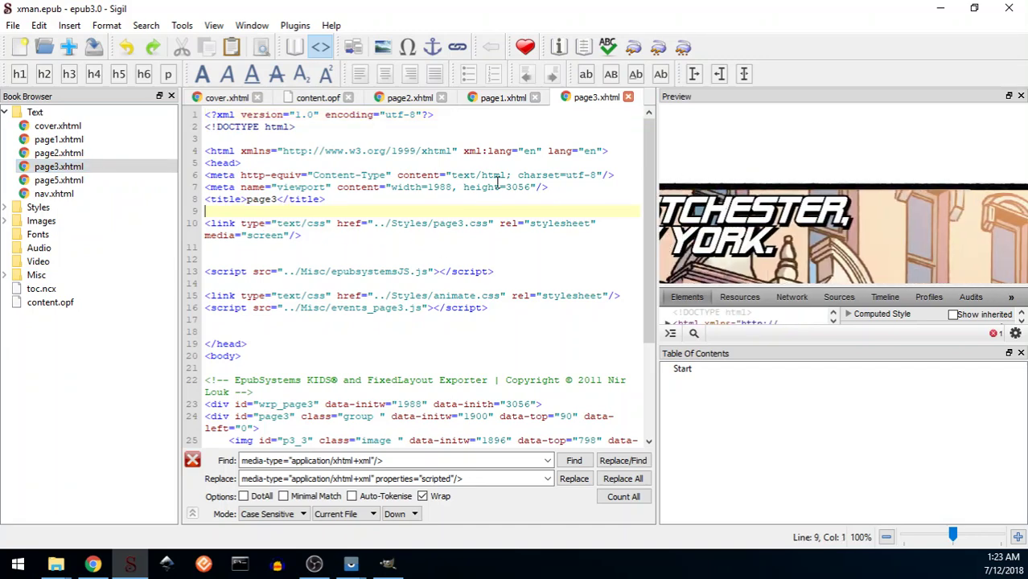
pyautogui.moveTo(567, 185); pyautogui.dragTo(206, 188)
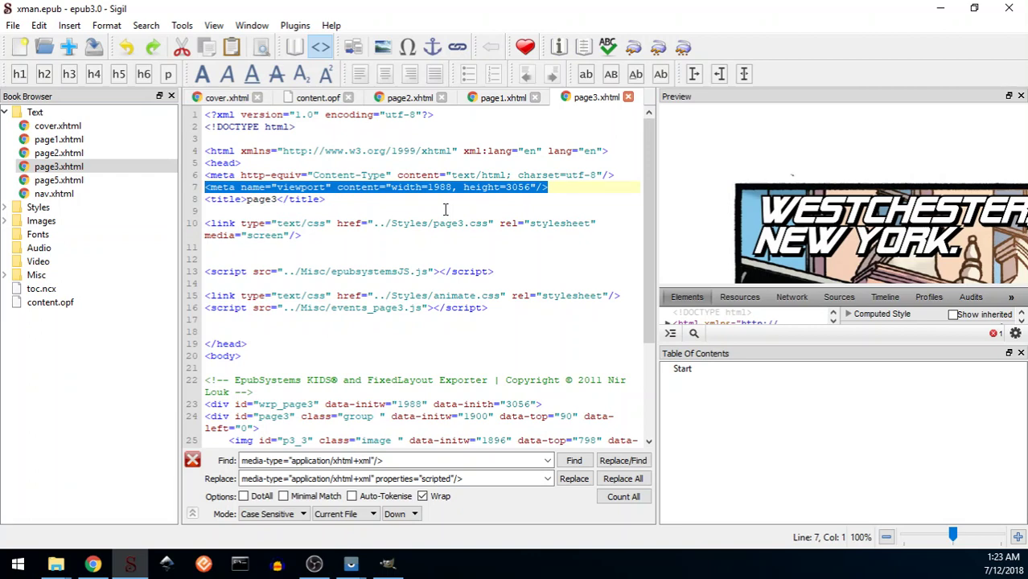
# Close Sigil and minimize GIMP to reveal the phone emulator.
pyautogui.click(1010, 9)
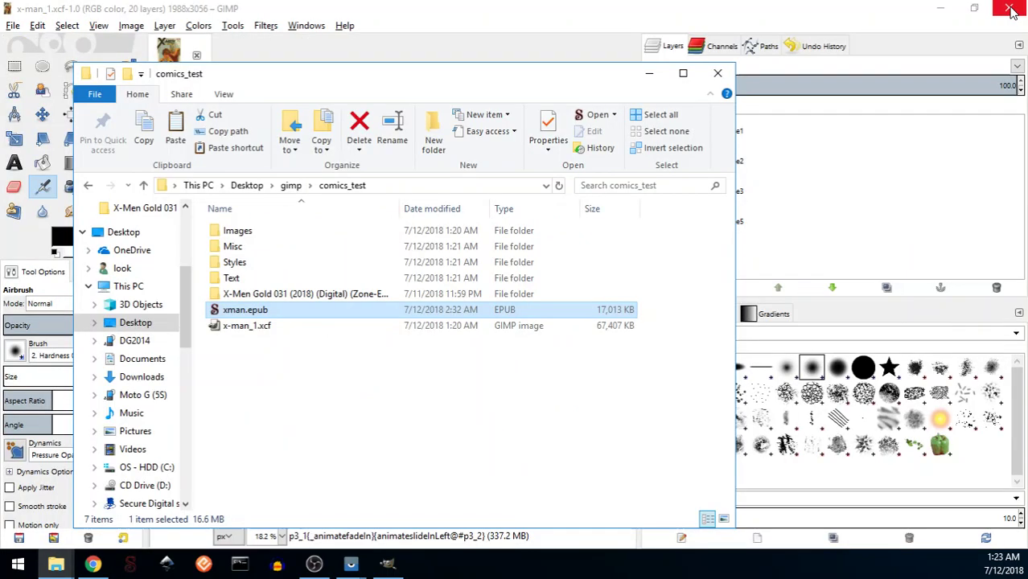
pyautogui.click(563, 6)
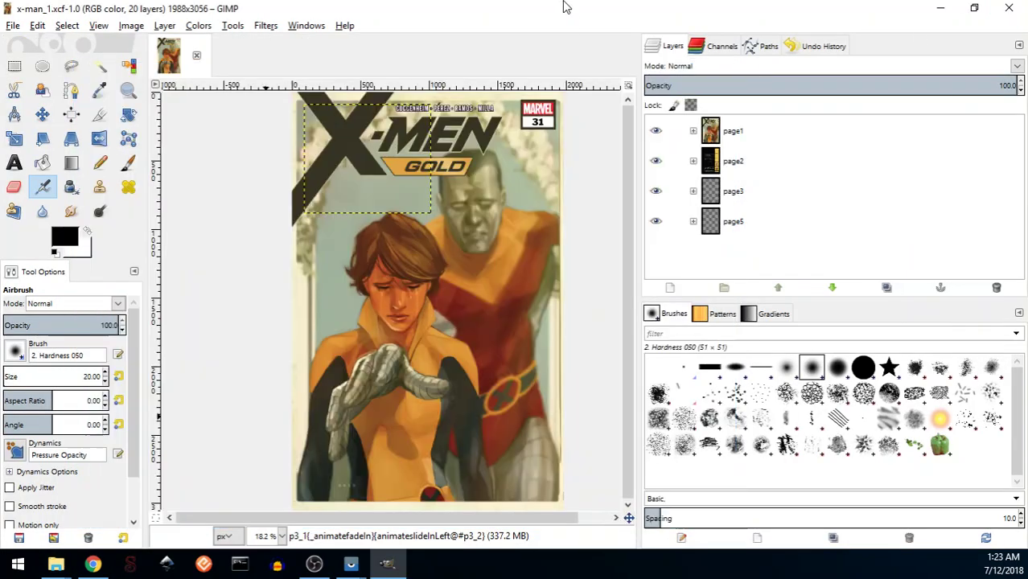
pyautogui.click(940, 9)
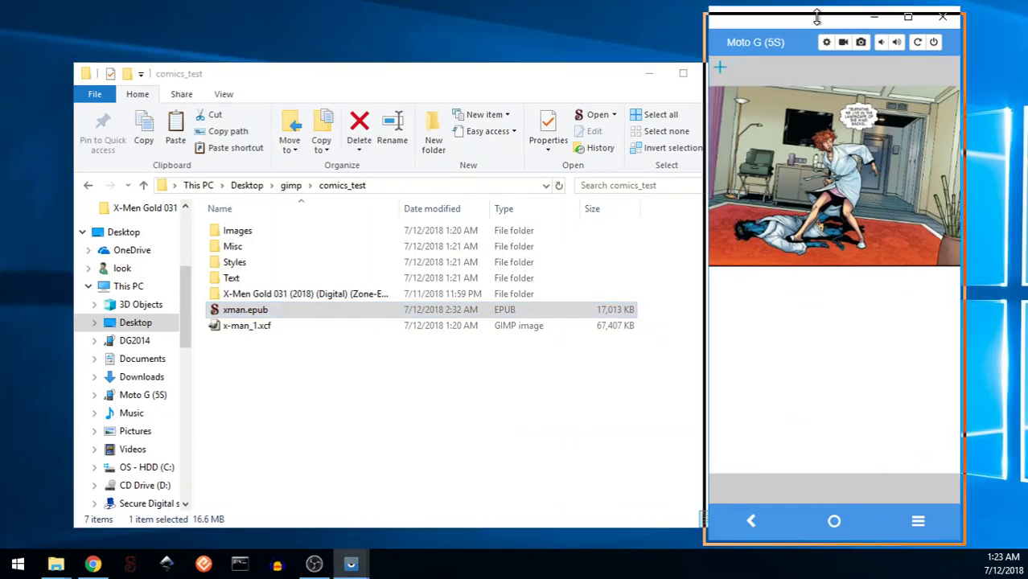
# Center the Moto G window, advance through the animated panels, then turn to the cover and recap page.
pyautogui.moveTo(837, 20); pyautogui.dragTo(690, 26)
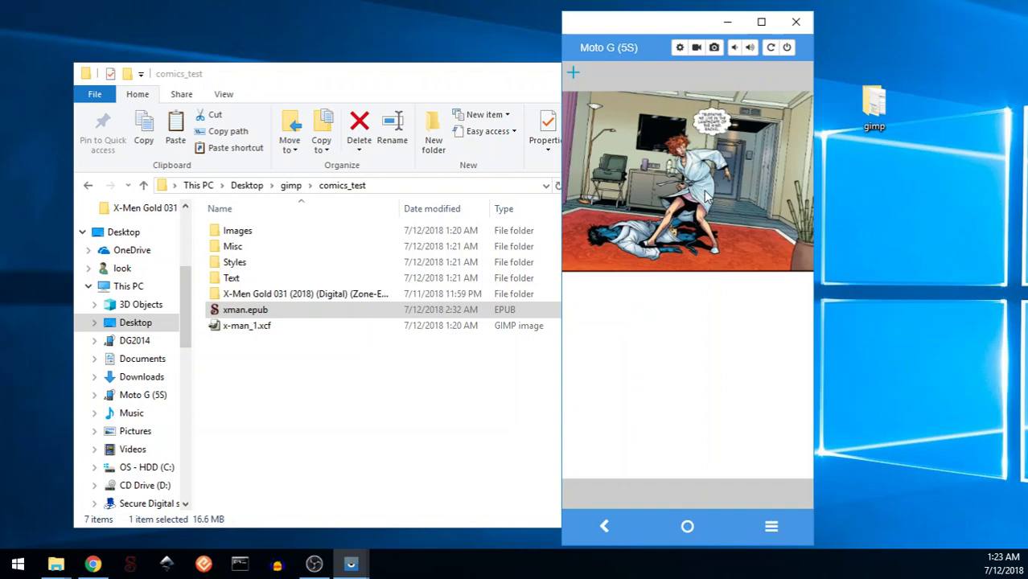
pyautogui.click(706, 195)
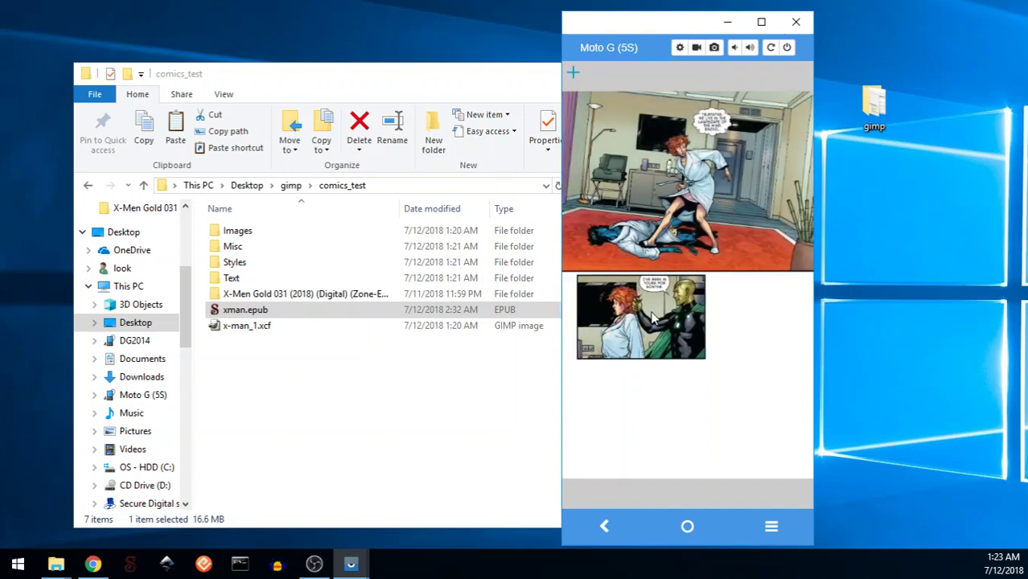
pyautogui.click(653, 309)
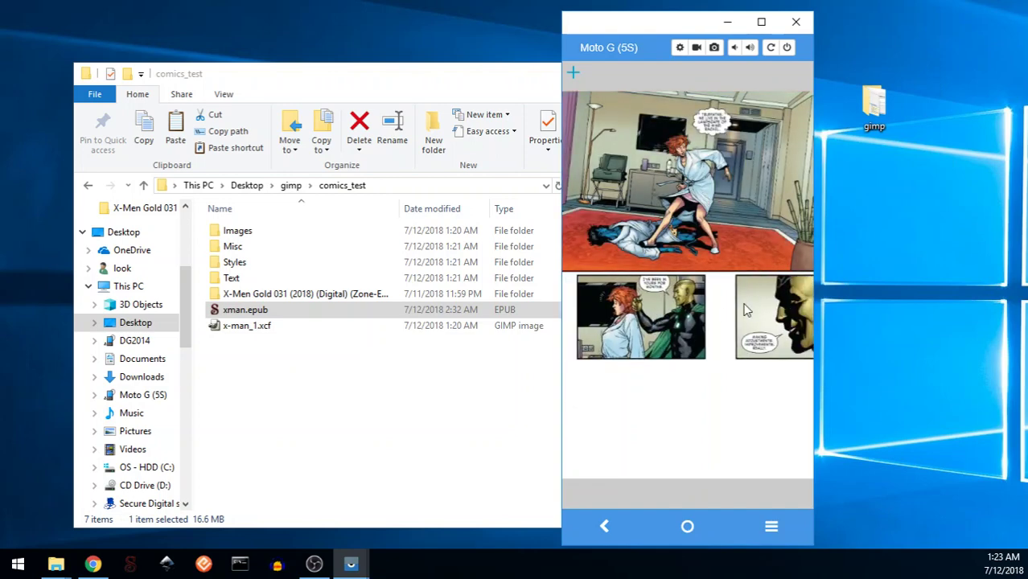
pyautogui.click(746, 311)
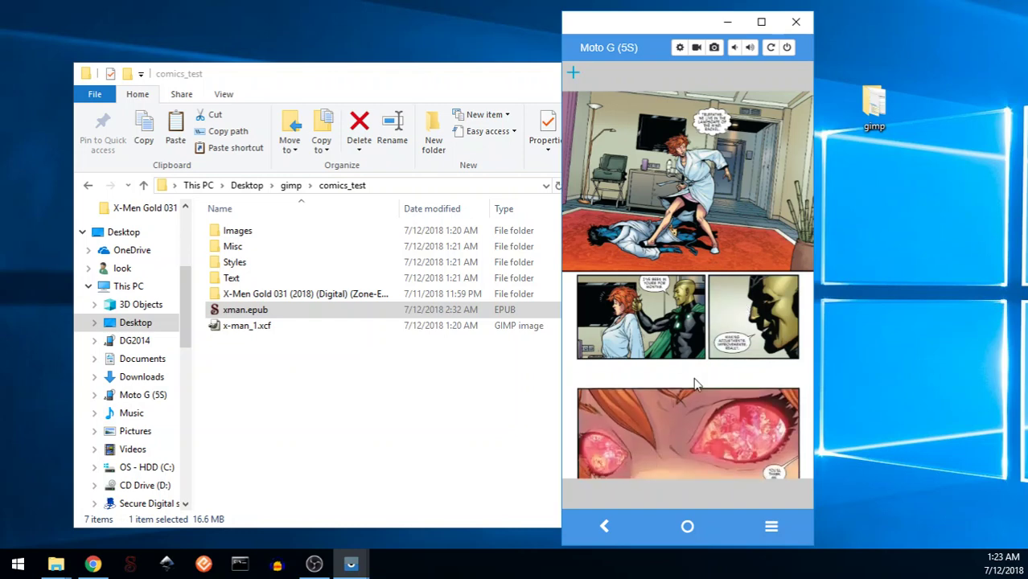
pyautogui.click(683, 419)
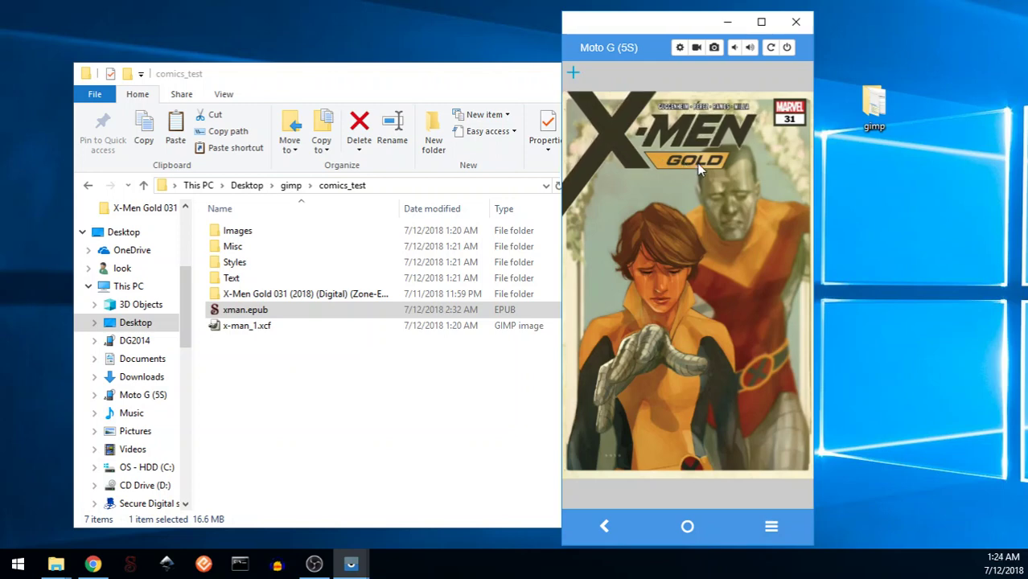
pyautogui.click(757, 256)
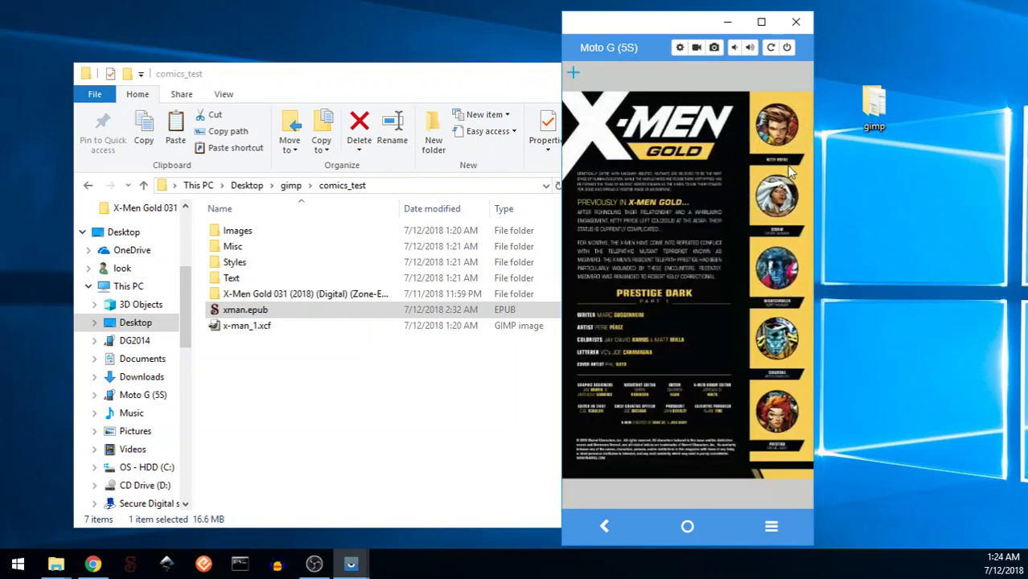